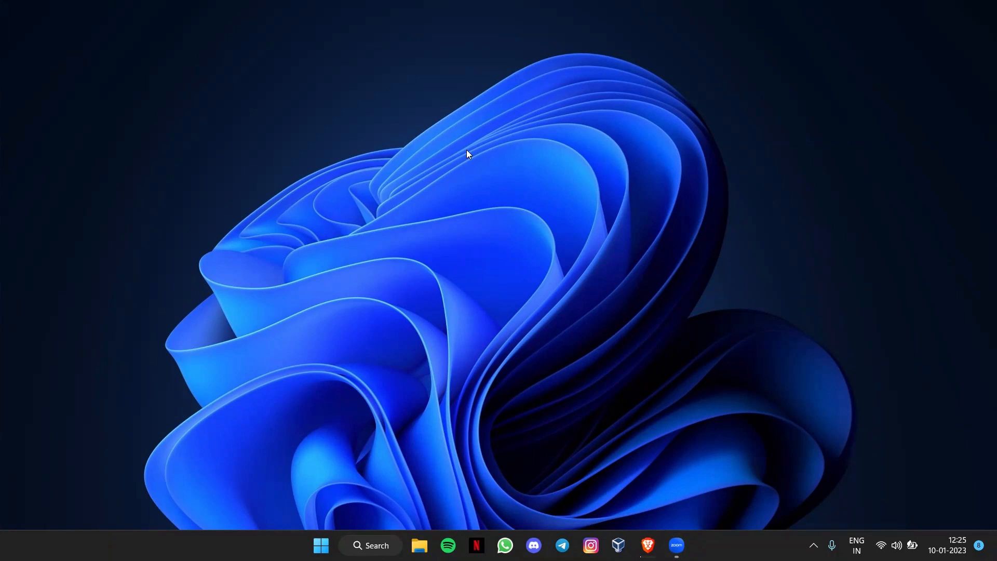
# Step: Restore the Brave browser window showing the Parrot Security download page
pyautogui.click(647, 544)
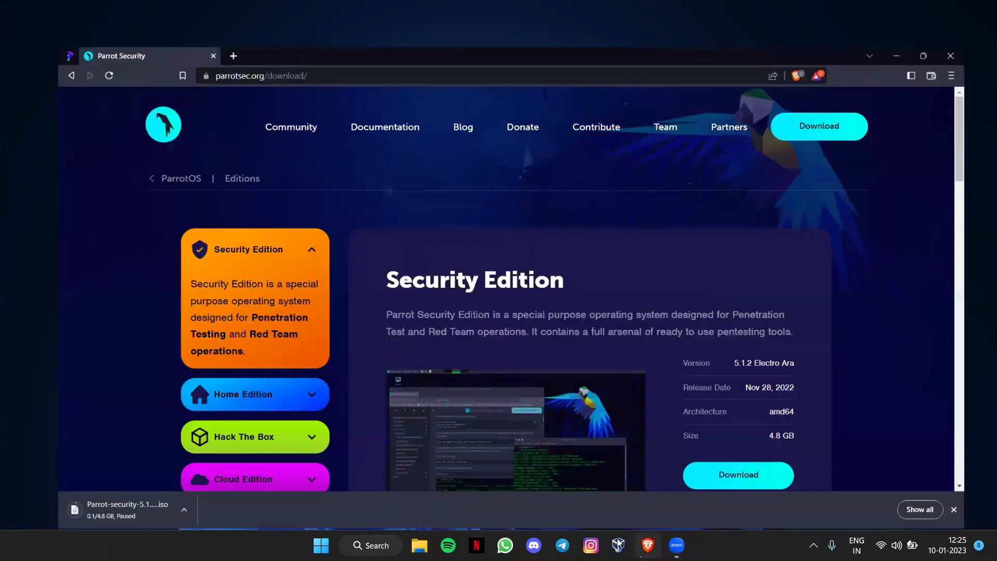
# Step: Search Google for 'parrot' in a new tab, close the old download tab, and open parrotsec.org
pyautogui.click(192, 32)
pyautogui.click(192, 12)
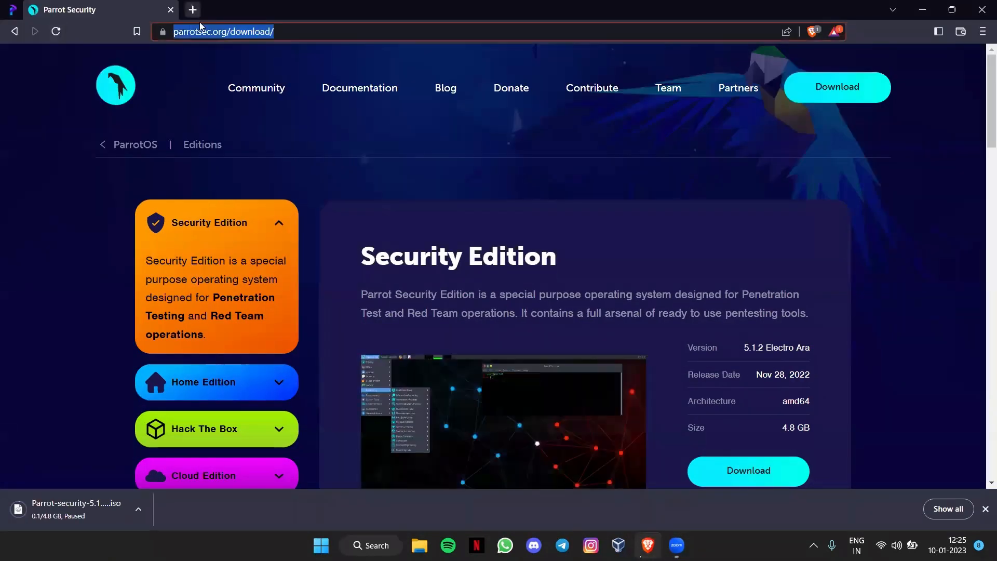
pyautogui.click(207, 26)
pyautogui.write('parrot os')
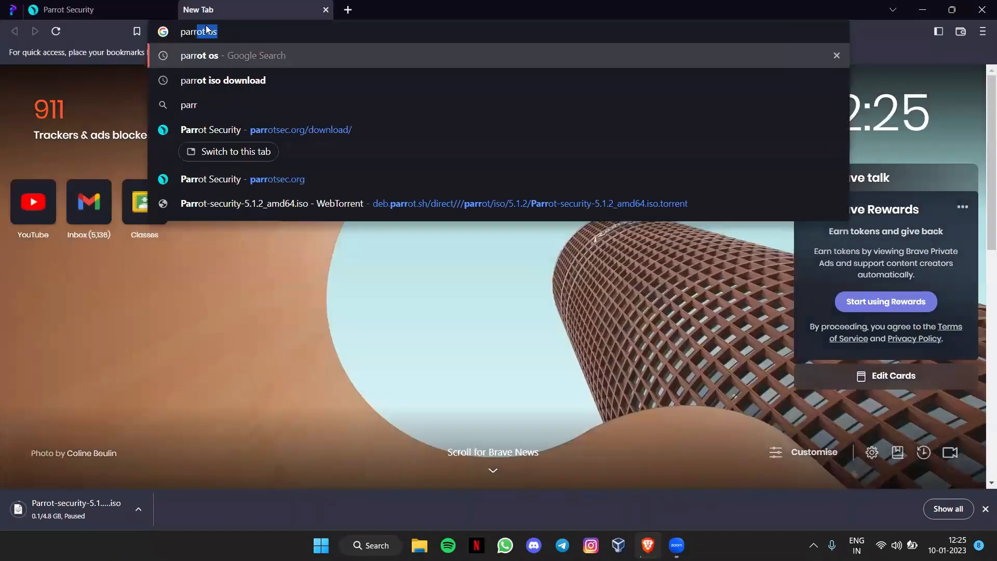
pyautogui.press('Return')
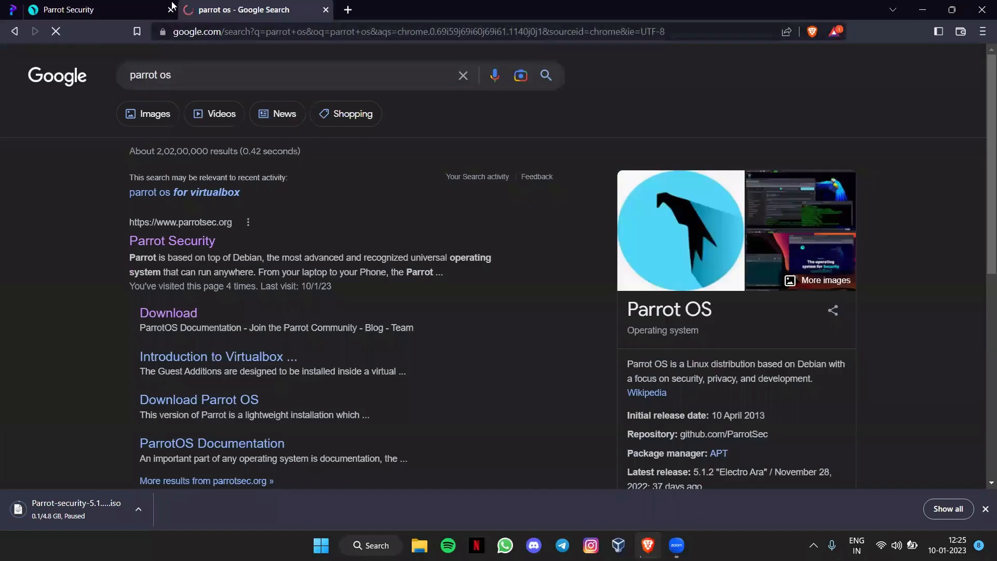
pyautogui.click(170, 9)
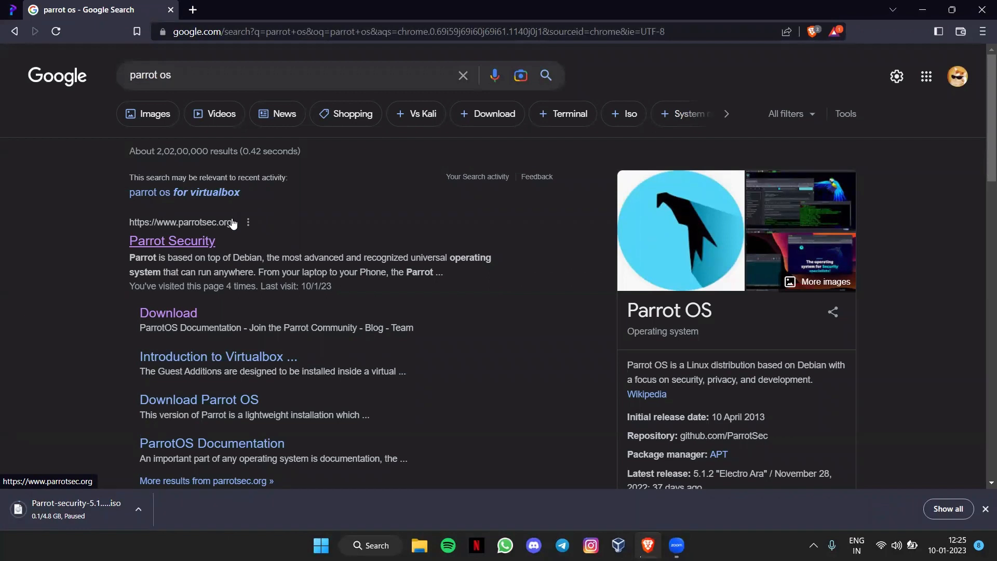
pyautogui.click(187, 247)
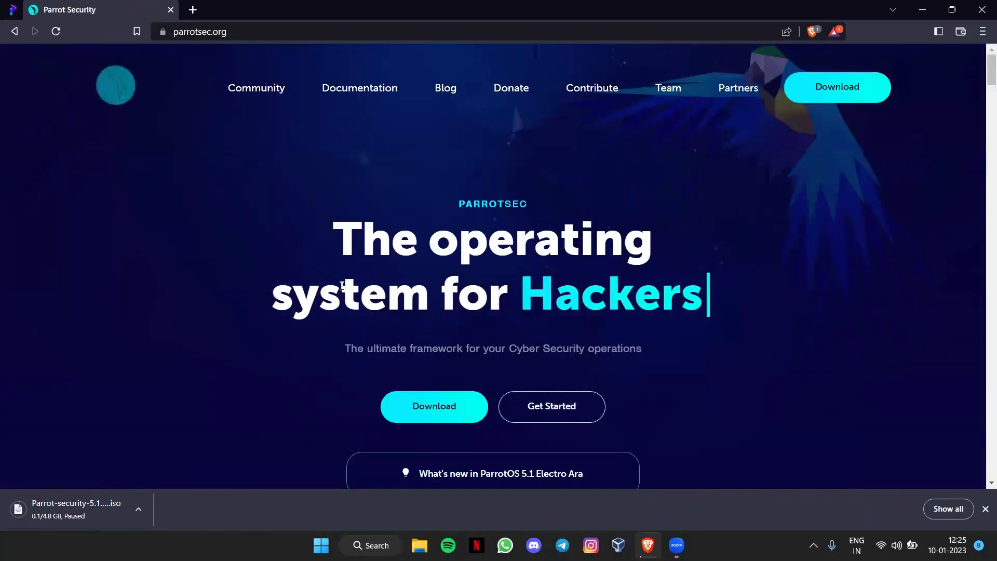
# Step: Go to the Parrot download page and expand the Home, Cloud and Raspberry Pi edition details
pyautogui.click(437, 408)
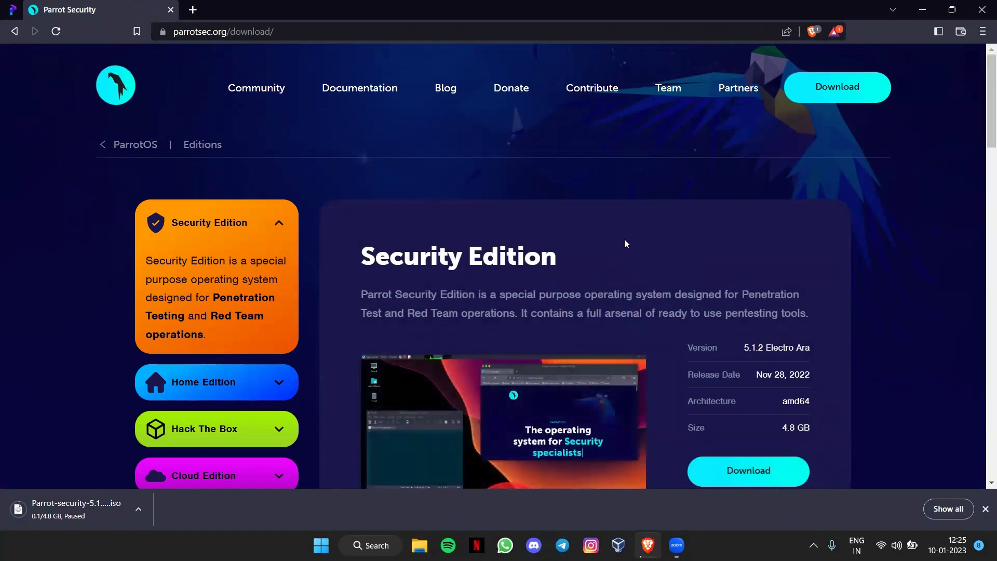
pyautogui.scroll(-4, 335, 283)
pyautogui.scroll(3, 335, 282)
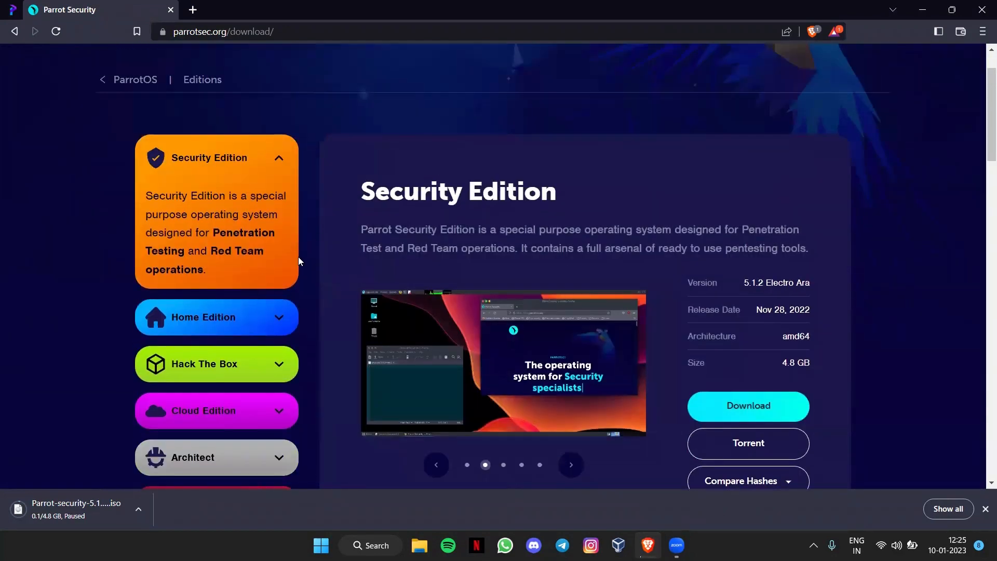
pyautogui.click(271, 318)
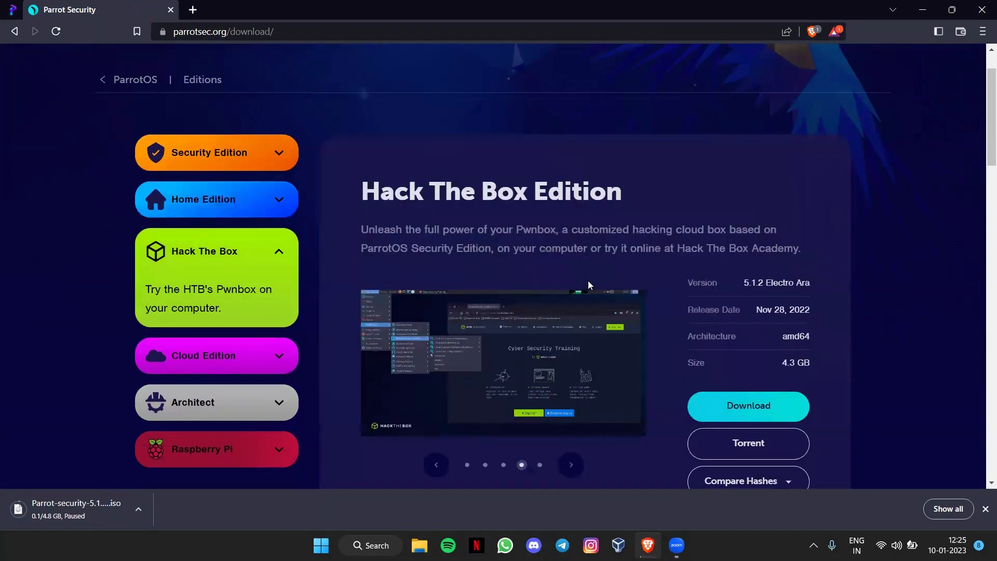
pyautogui.click(256, 356)
pyautogui.scroll(-3, 255, 357)
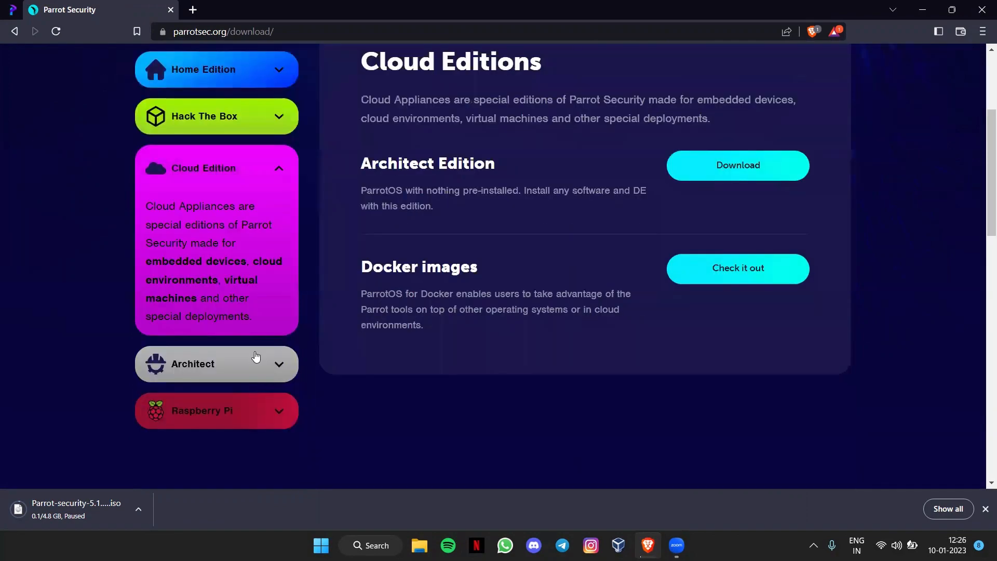
pyautogui.click(258, 413)
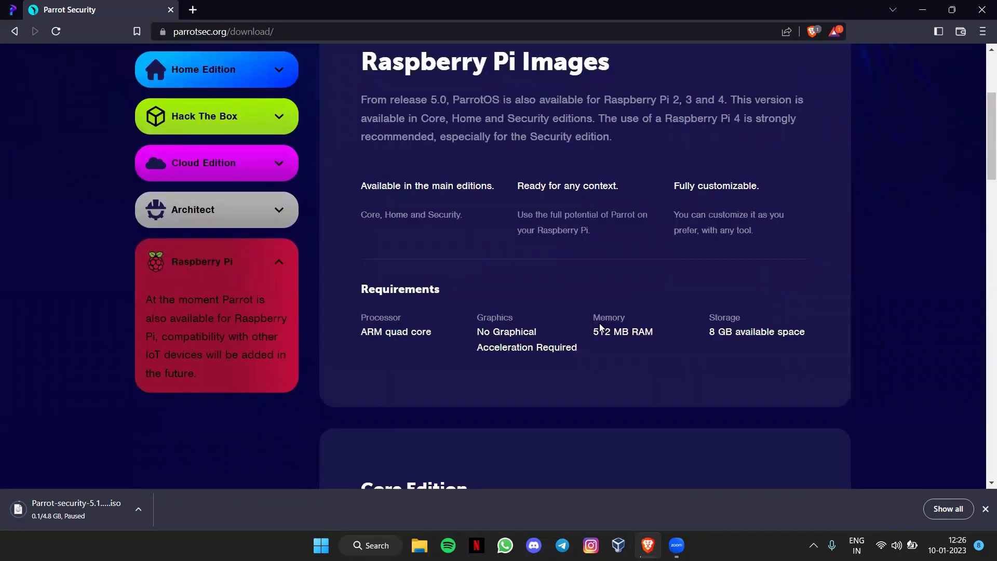
# Step: Return to the Security Edition 5.1.2 details and check the paused ISO download's options
pyautogui.scroll(4, 599, 327)
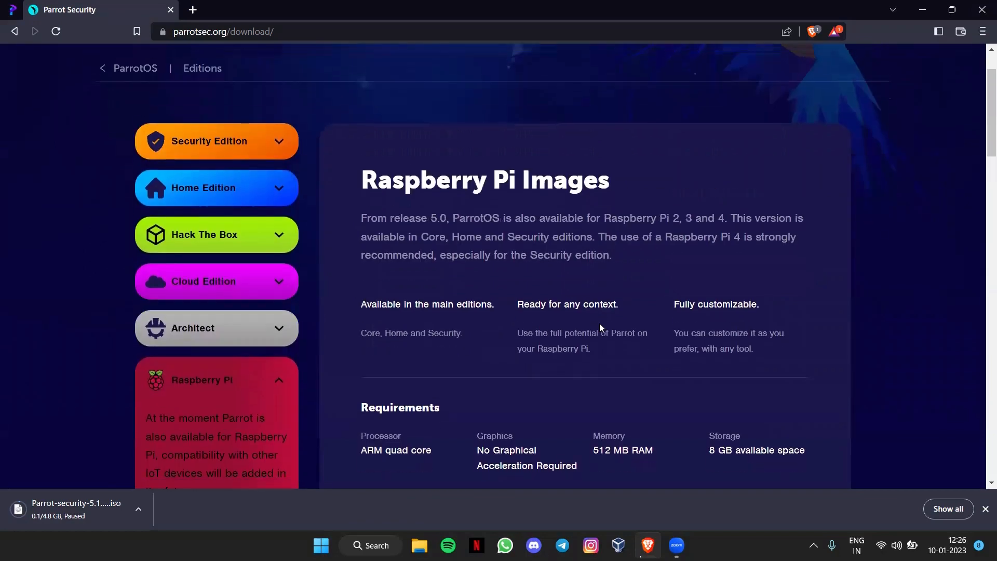
pyautogui.click(233, 267)
pyautogui.click(229, 229)
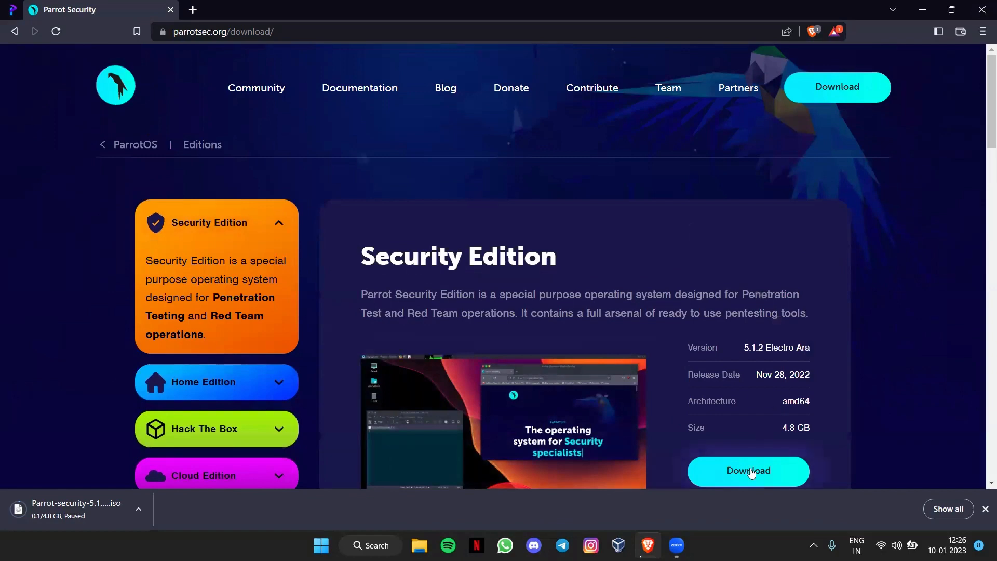
pyautogui.scroll(-2, 751, 473)
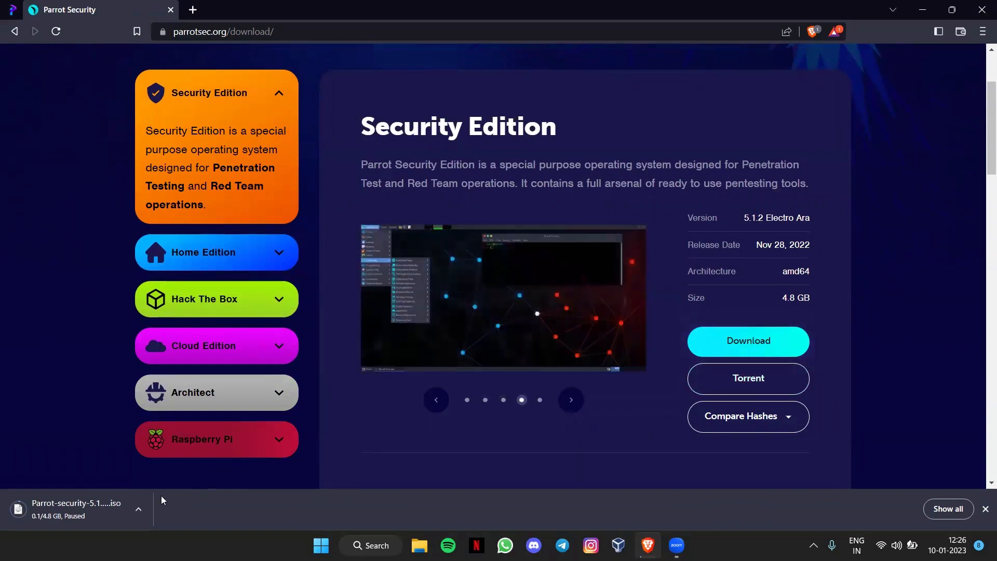
pyautogui.click(139, 510)
pyautogui.click(58, 315)
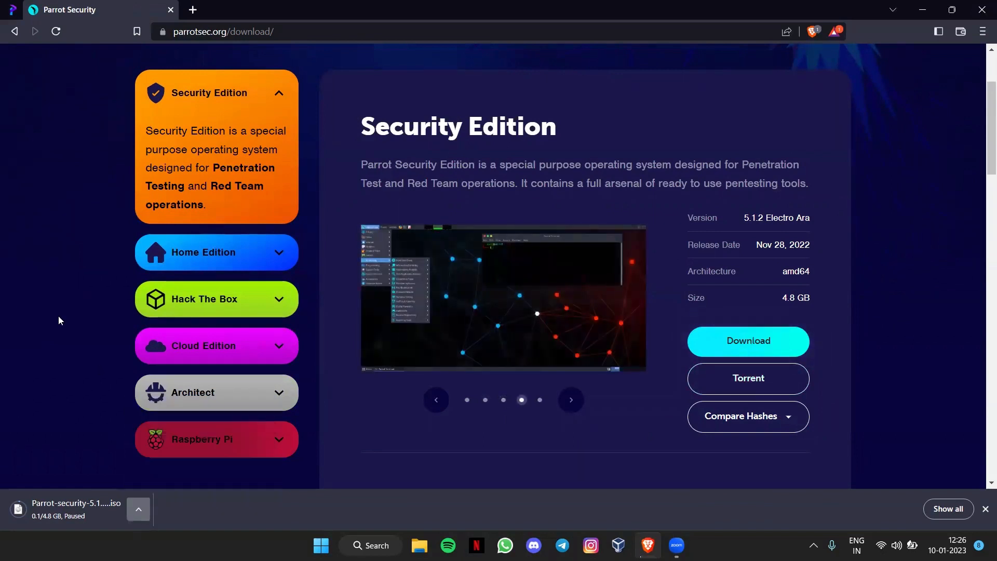
pyautogui.click(193, 9)
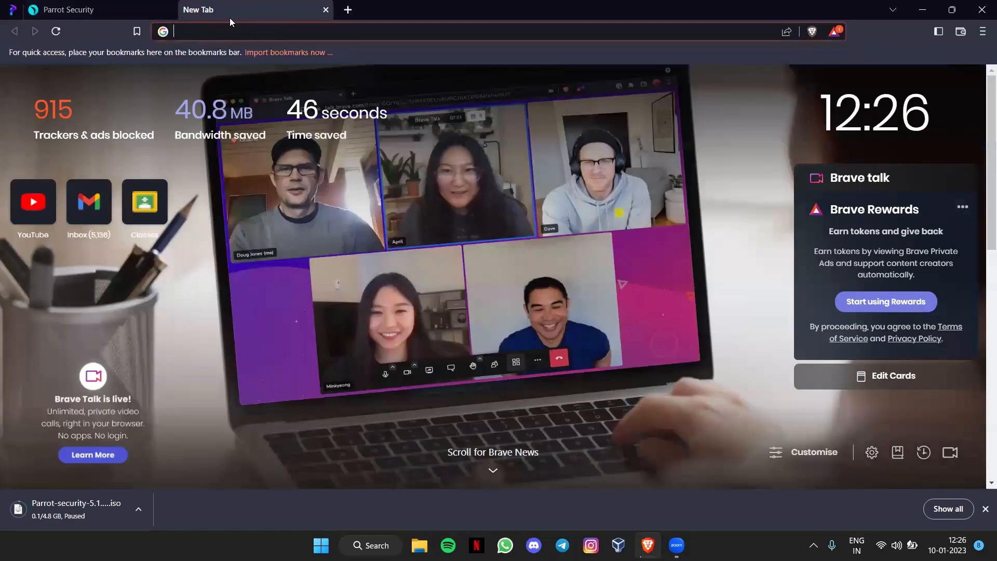
# Step: Search Google for 'virtualbox' and open its Downloads sitelink in a new tab
pyautogui.write('virtualbox')
pyautogui.press('Return')
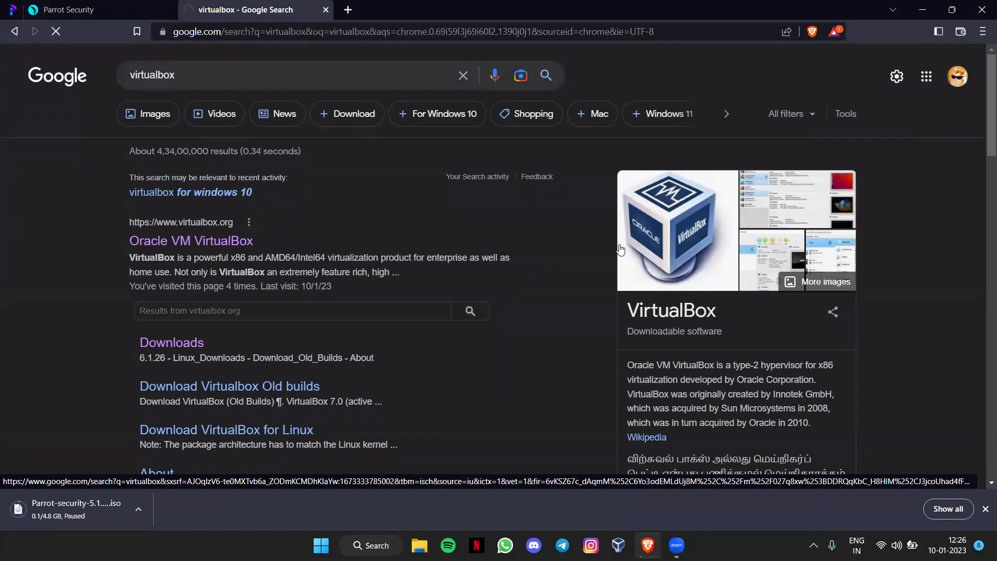
pyautogui.rightClick(182, 343)
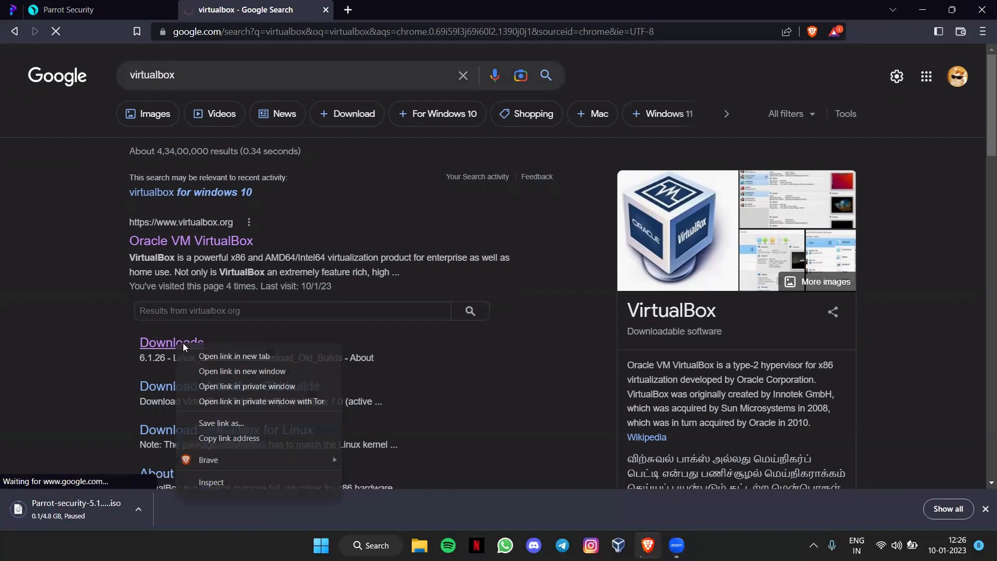
pyautogui.click(208, 349)
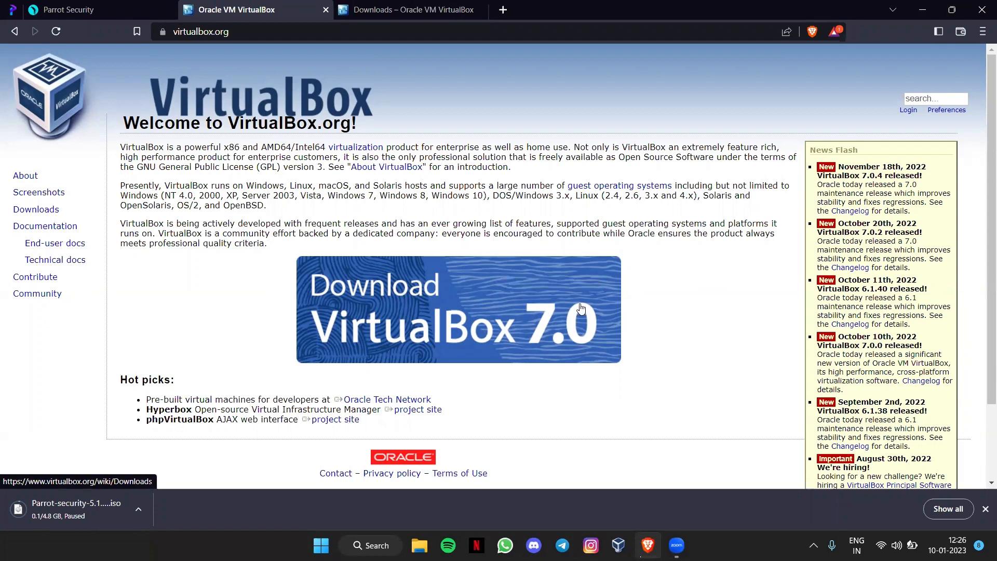
# Step: Go to the VirtualBox 7.0.4 downloads page, pick Windows hosts, and cancel saving the installer
pyautogui.click(476, 319)
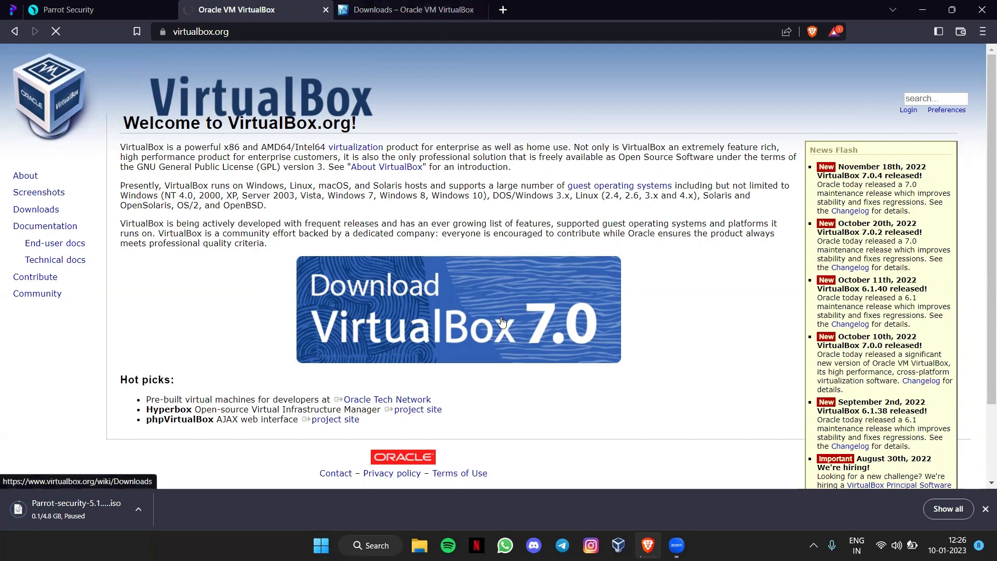
pyautogui.scroll(-2, 501, 322)
pyautogui.scroll(2, 501, 322)
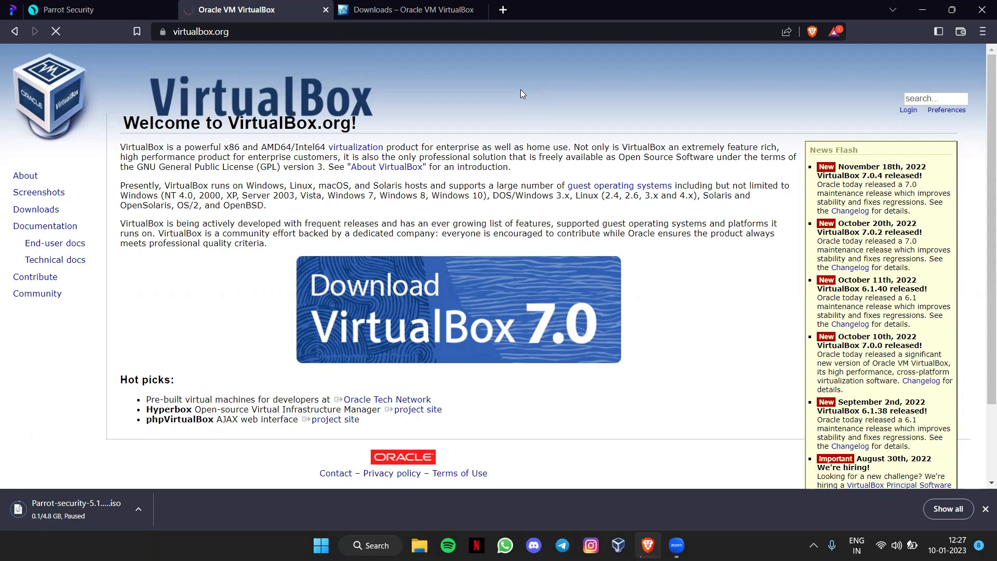
pyautogui.scroll(-2, 521, 90)
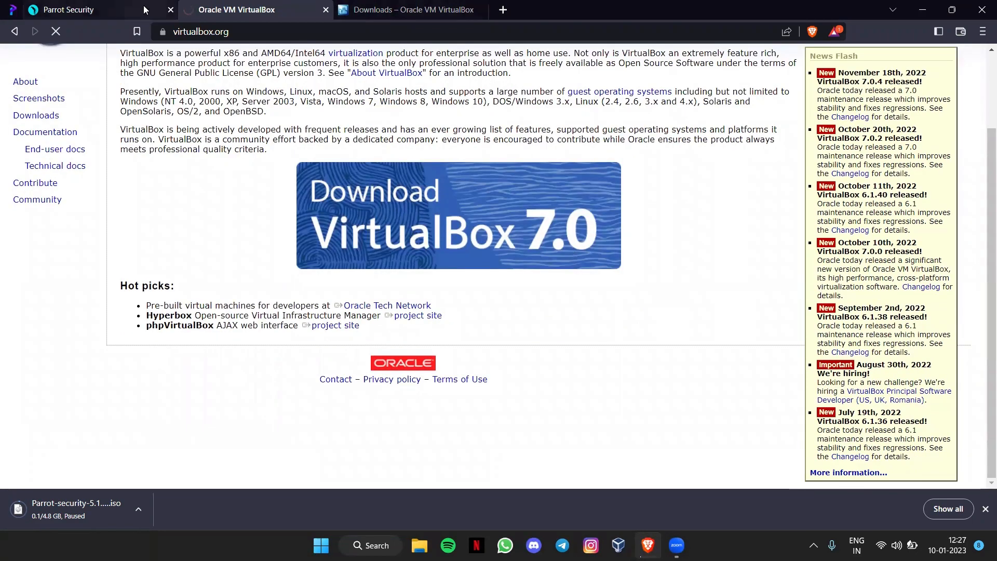
pyautogui.click(190, 6)
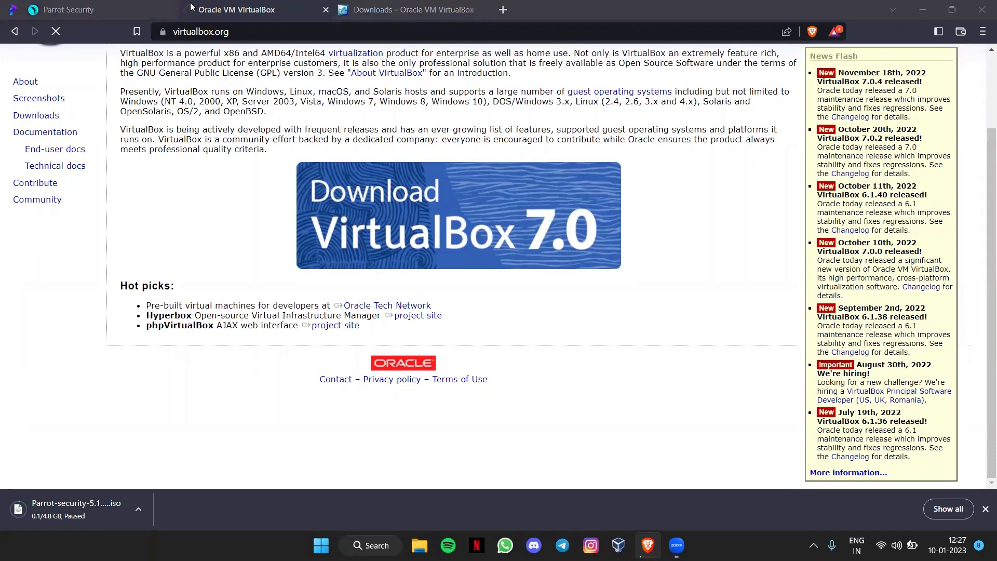
pyautogui.click(196, 237)
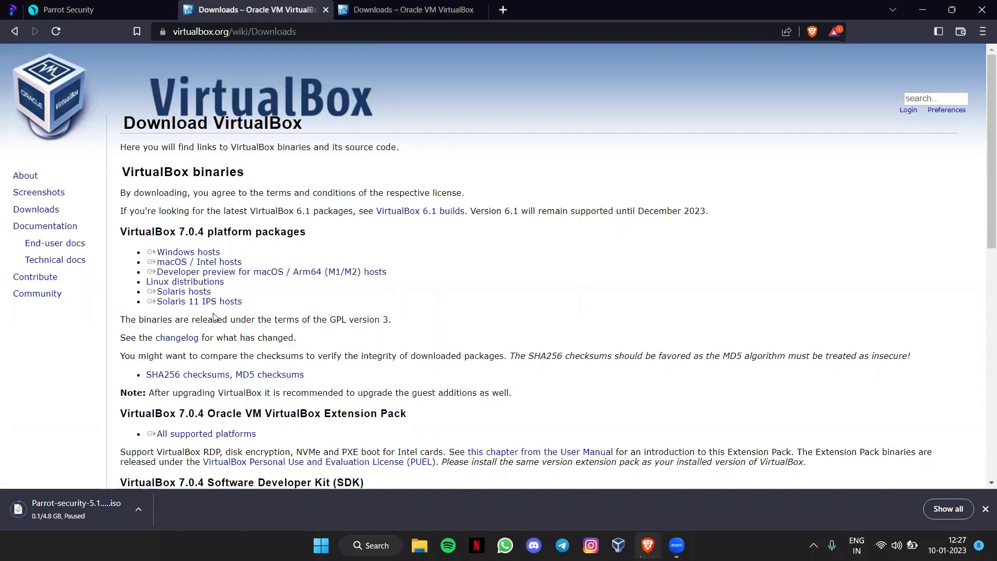
pyautogui.click(193, 255)
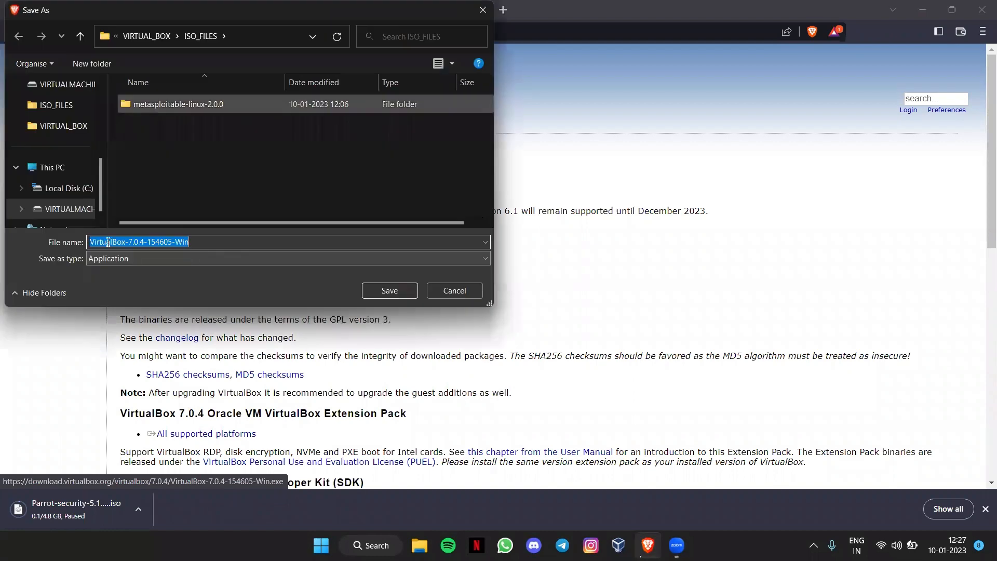
pyautogui.click(446, 292)
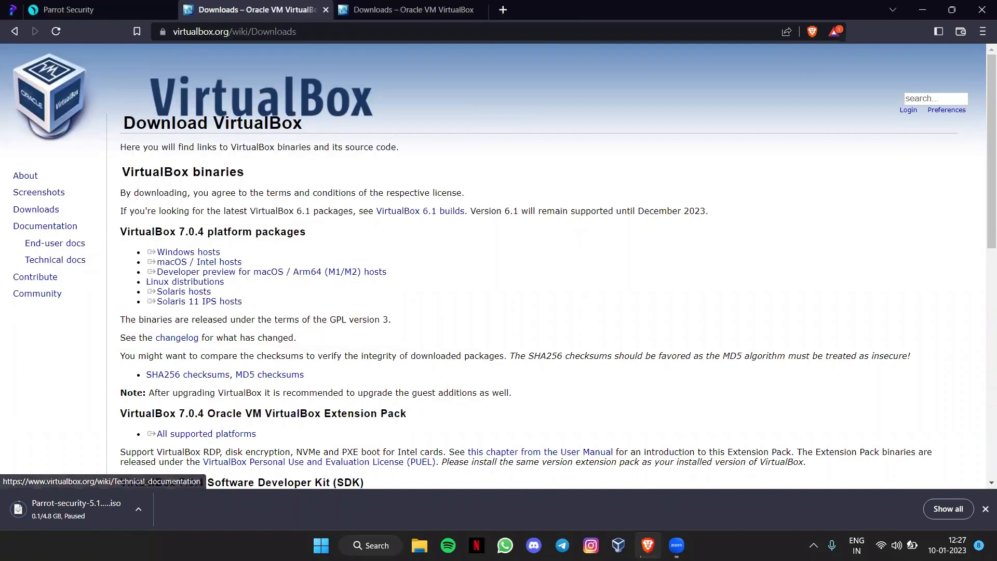
pyautogui.press('super')
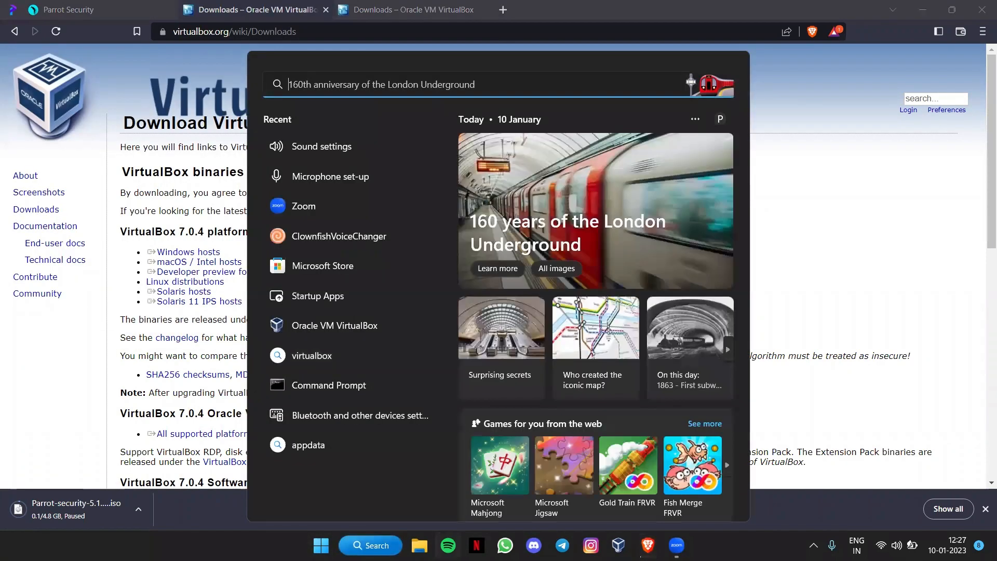
# Step: Show the Downloads folder in File Explorer with the VirtualBox 7.0.4 installer
pyautogui.press('super')
pyautogui.press('super+e')
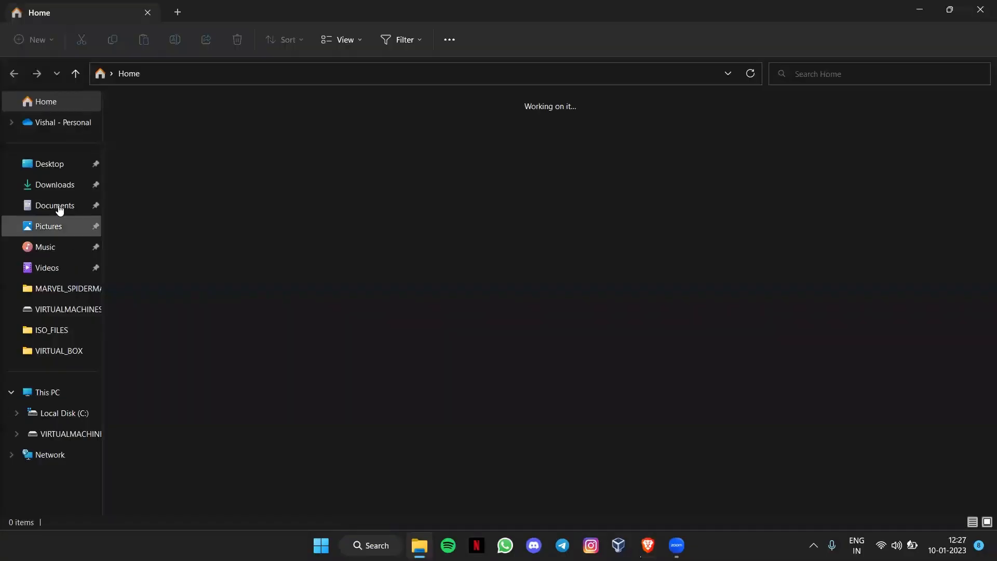
pyautogui.click(52, 184)
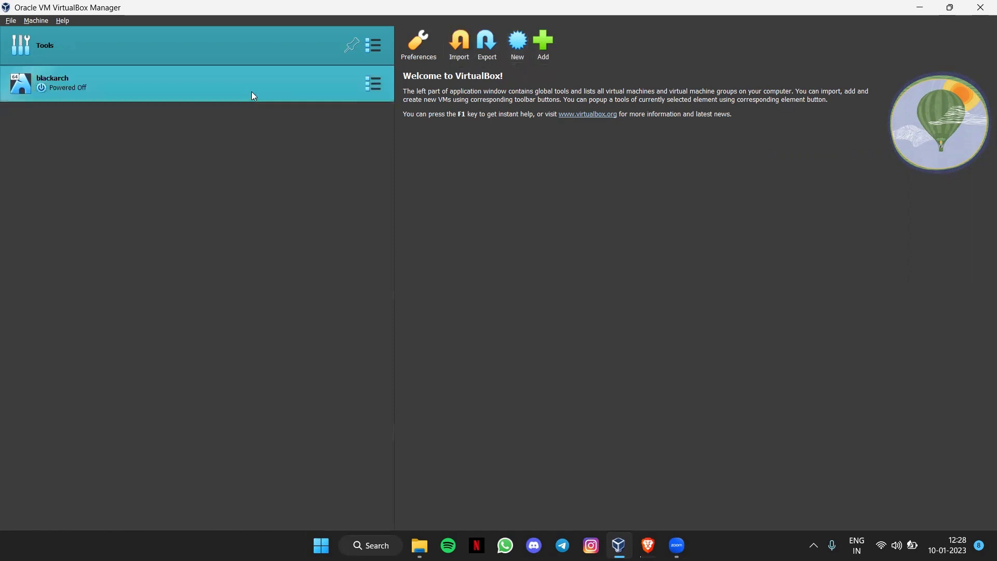
# Step: Review the blackarch VM's Display, Storage, Audio and Network settings, including attachment modes
pyautogui.click(362, 94)
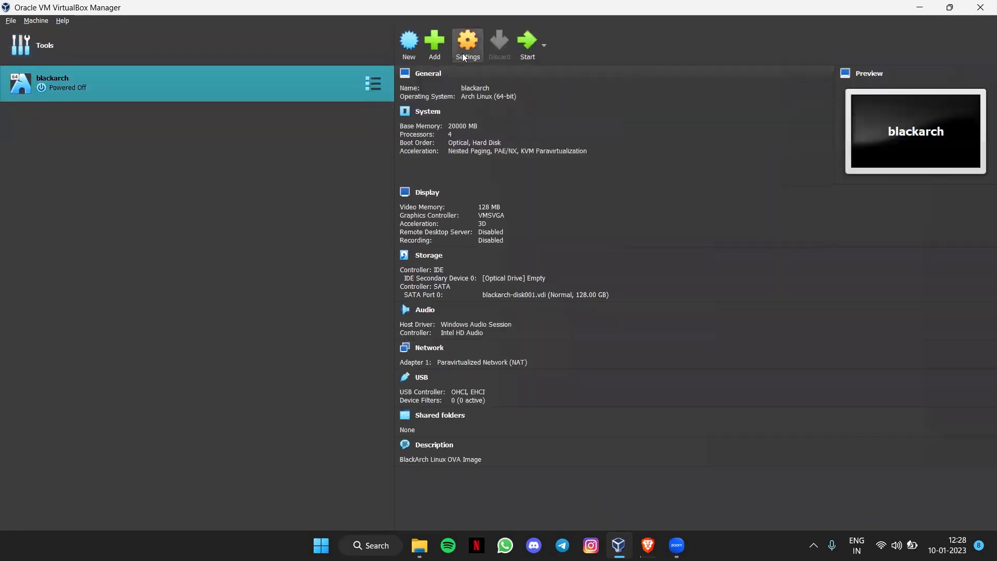
pyautogui.click(464, 57)
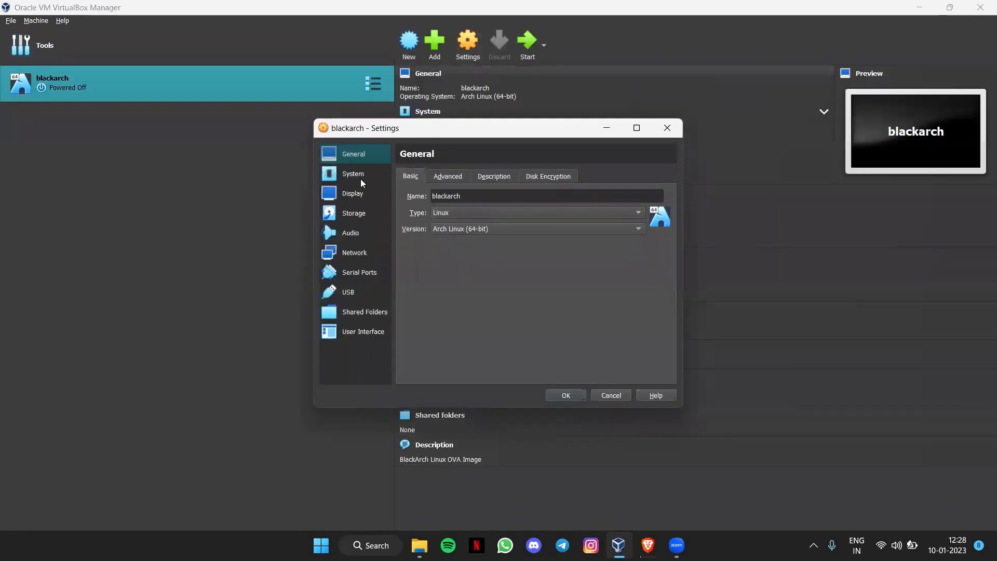
pyautogui.click(353, 193)
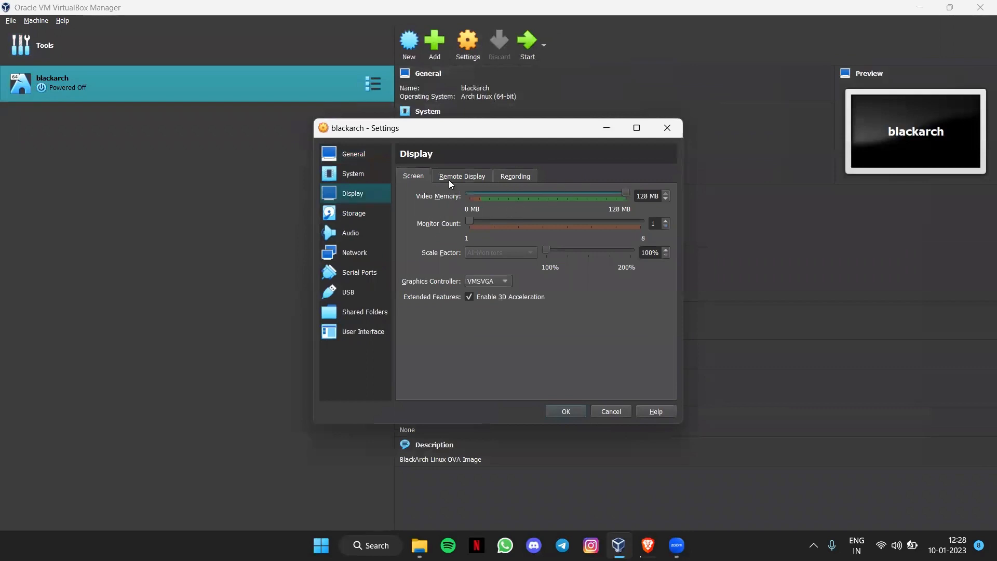
pyautogui.click(365, 214)
pyautogui.click(360, 235)
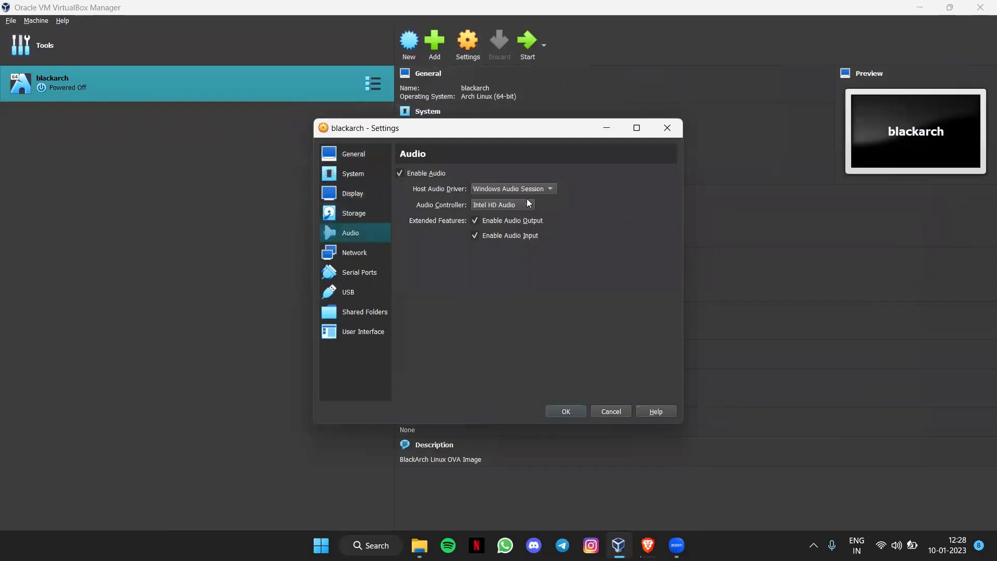
pyautogui.click(352, 252)
pyautogui.click(546, 210)
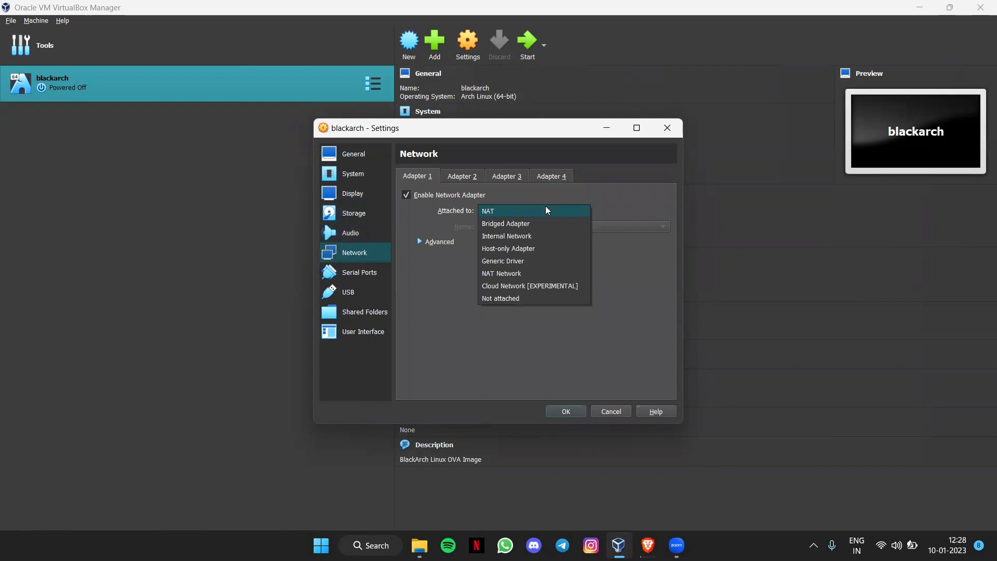
pyautogui.press('Escape')
pyautogui.press('Escape')
# Step: Reopen blackarch's settings and review USB, Network, Audio, Display, memory and processor pages
pyautogui.click(467, 48)
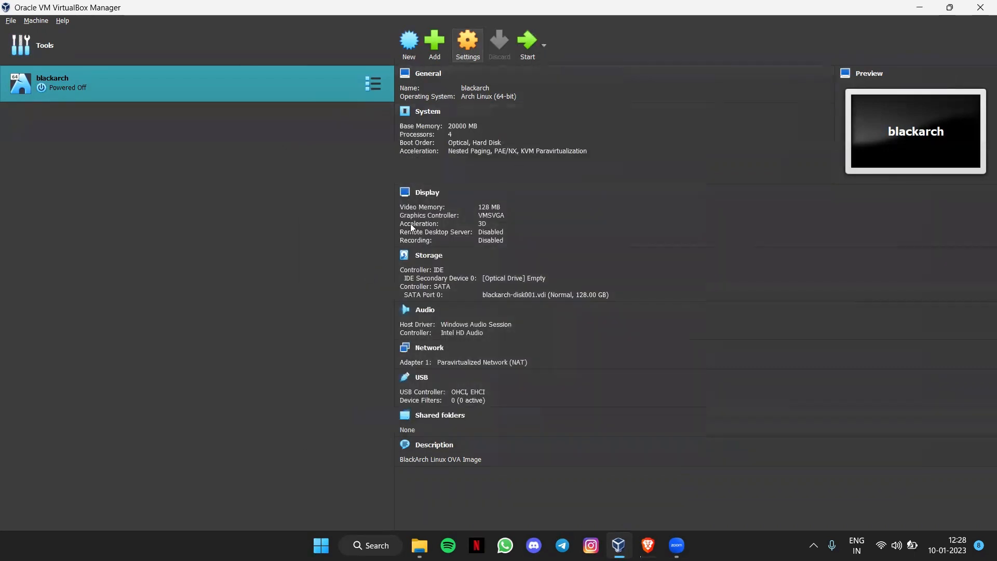
pyautogui.click(357, 292)
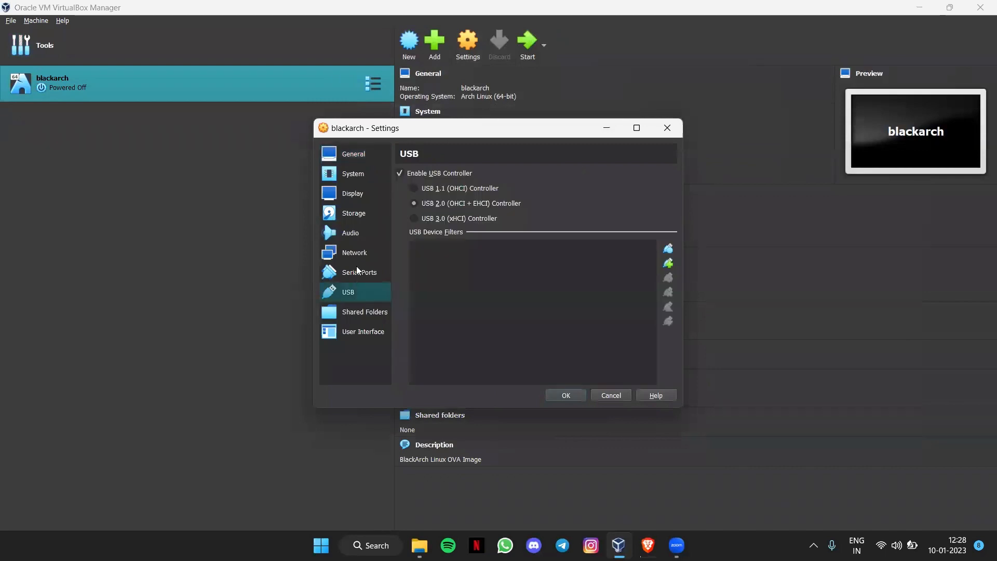
pyautogui.click(357, 258)
pyautogui.click(357, 234)
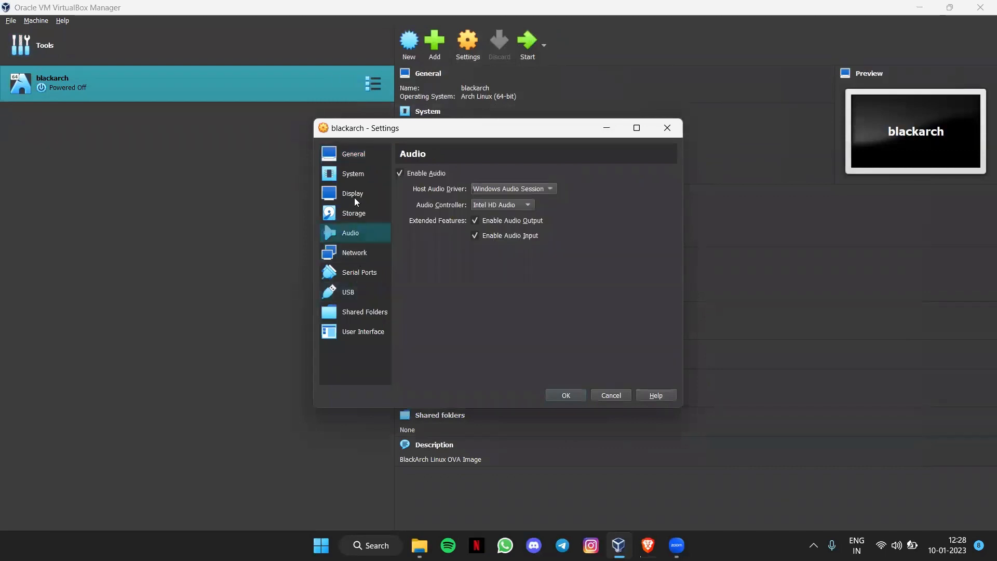
pyautogui.click(355, 198)
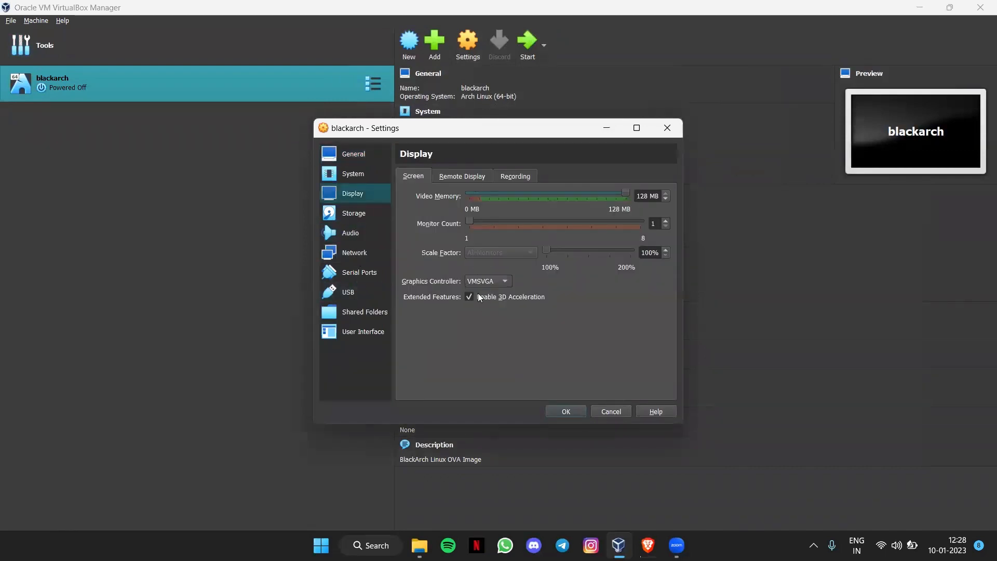
pyautogui.click(359, 173)
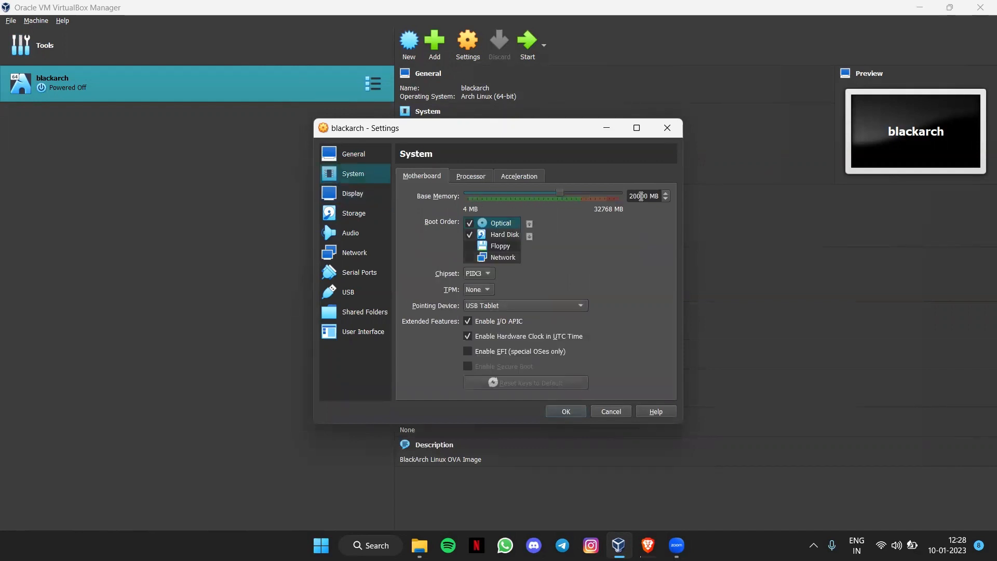
pyautogui.click(471, 176)
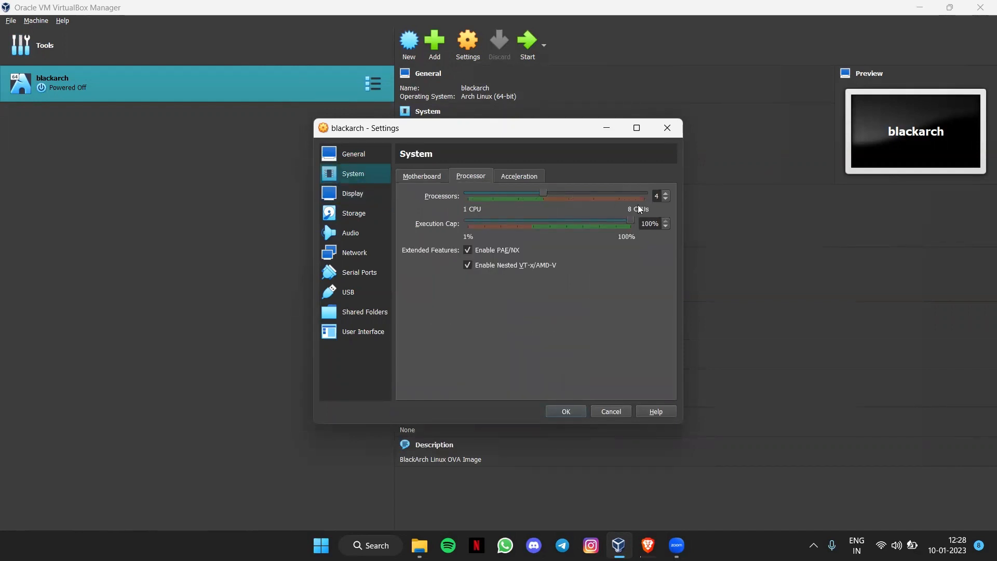
# Step: Browse Shared Folders, User Interface, Serial Ports, Network, Audio and USB, then close unchanged
pyautogui.click(374, 310)
pyautogui.click(370, 331)
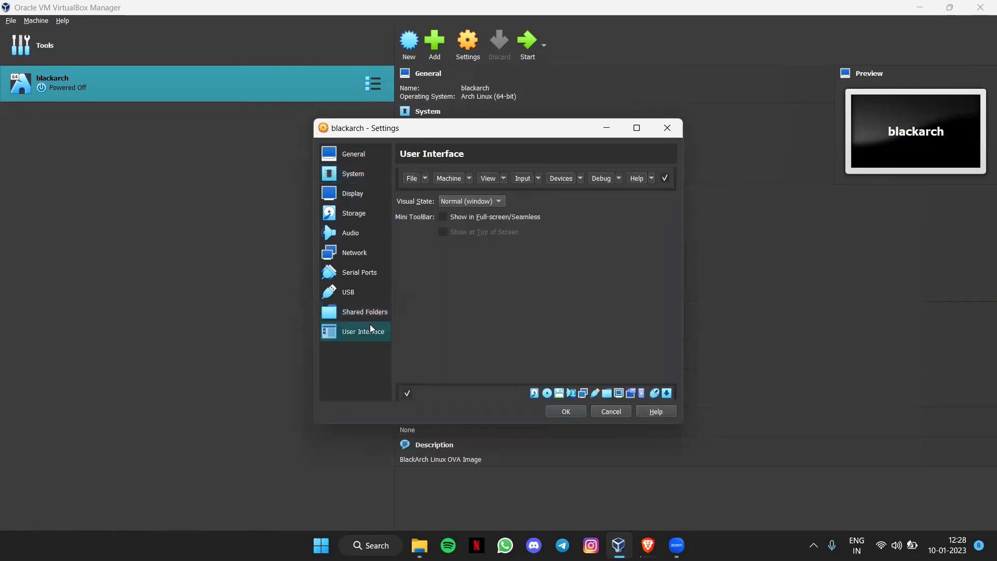
pyautogui.click(361, 270)
pyautogui.click(353, 251)
pyautogui.click(349, 232)
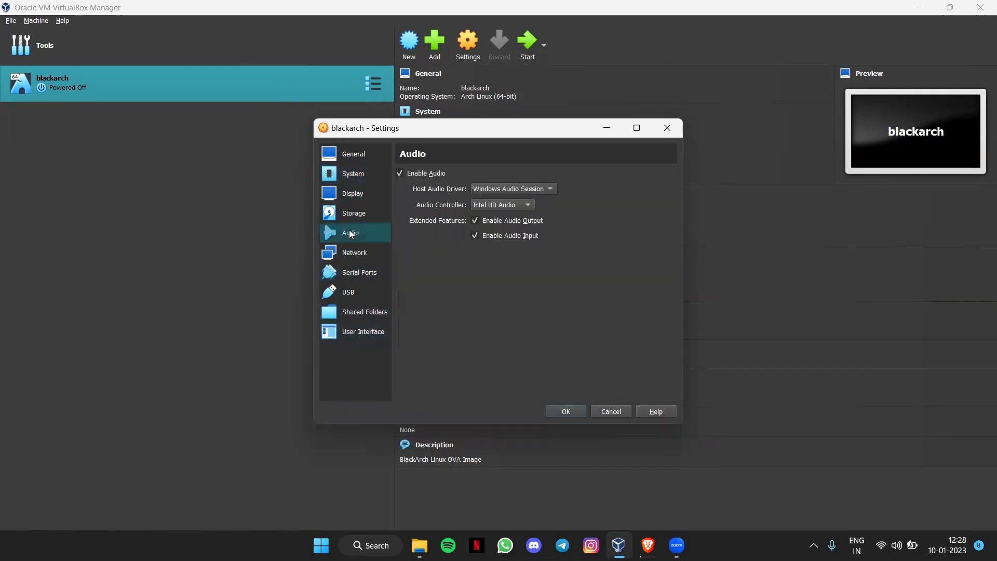
pyautogui.click(345, 291)
pyautogui.click(610, 411)
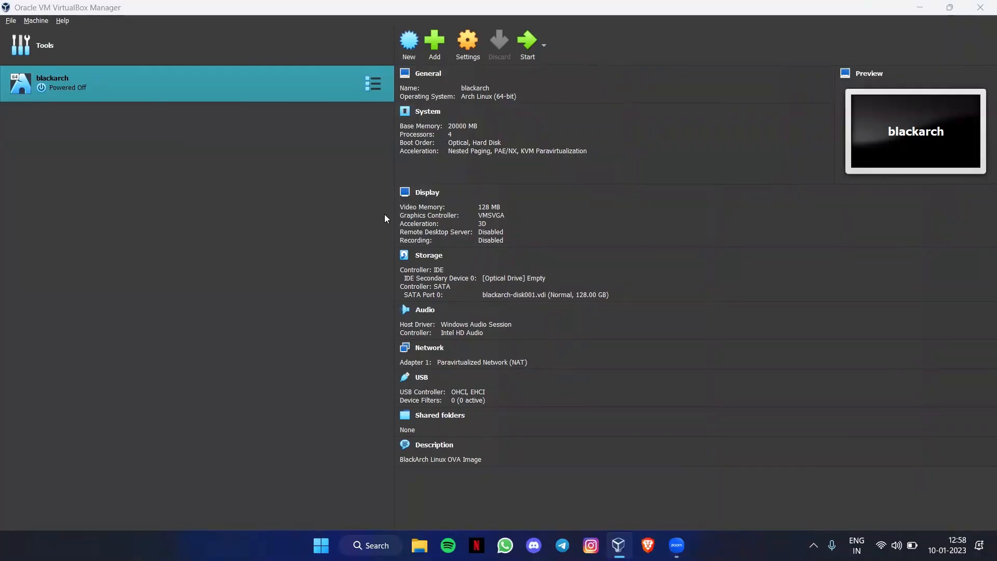
# Step: Close VirtualBox Manager and relaunch it as administrator from a Windows search for 'virtu'
pyautogui.click(977, 12)
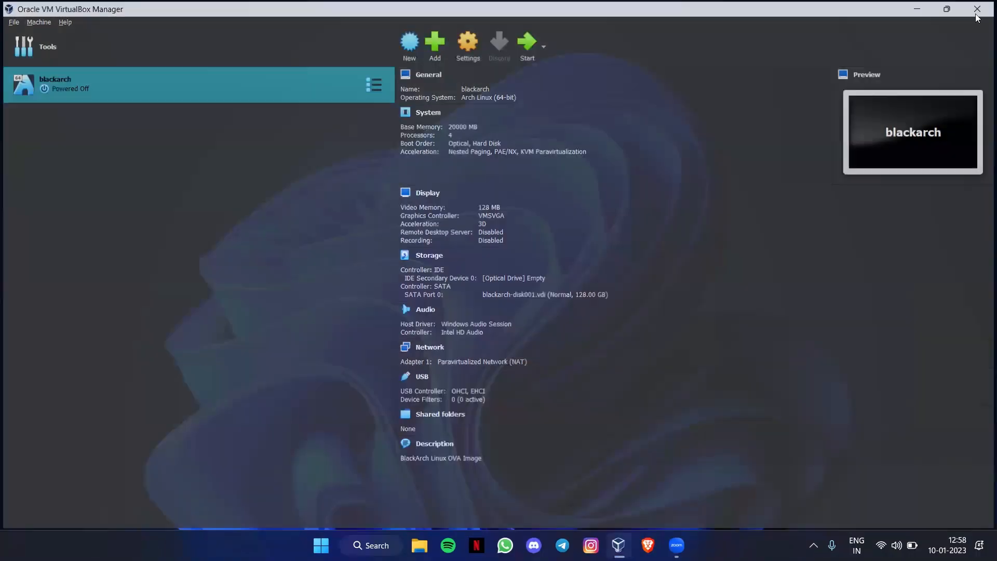
pyautogui.press('super+s')
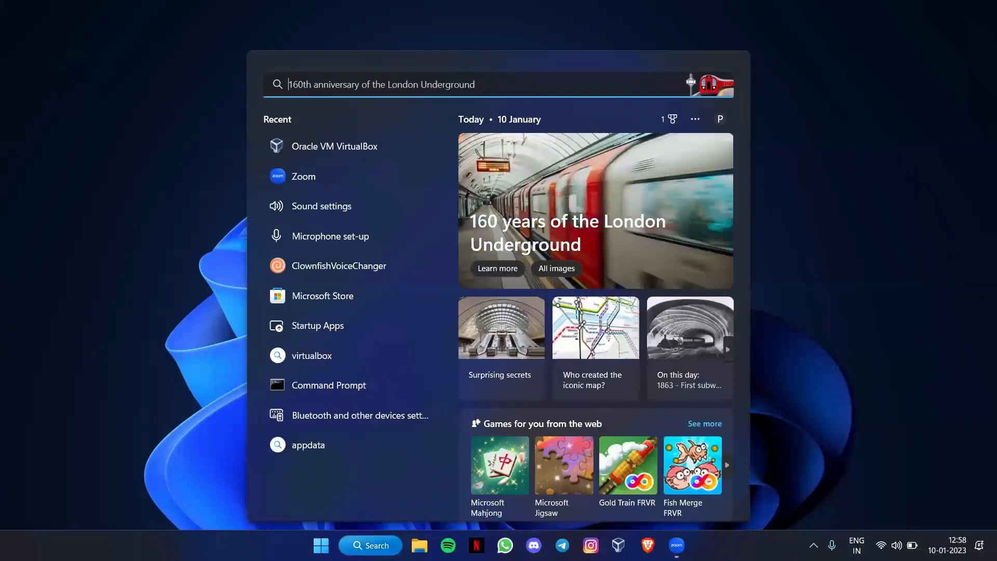
pyautogui.write('virtu')
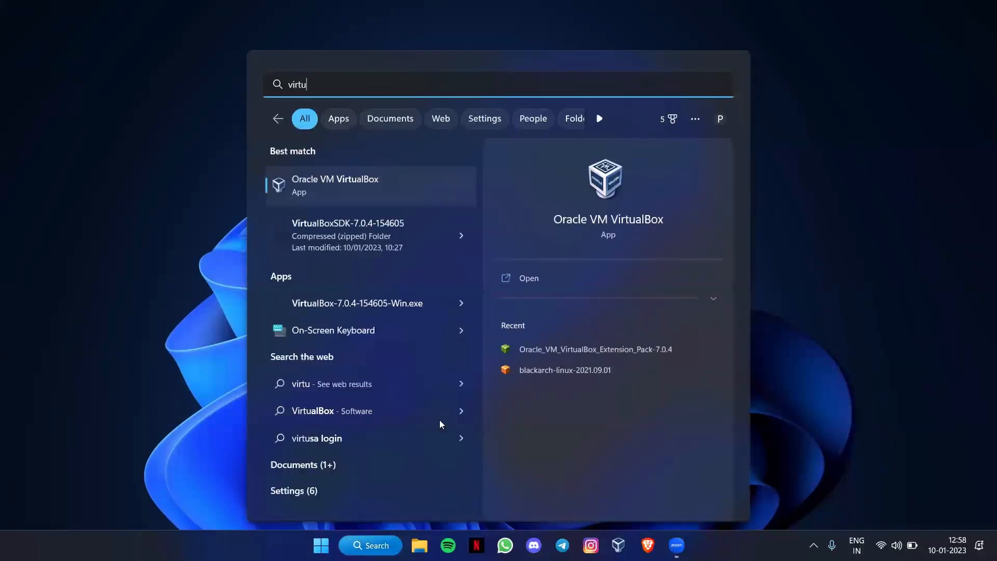
pyautogui.click(712, 300)
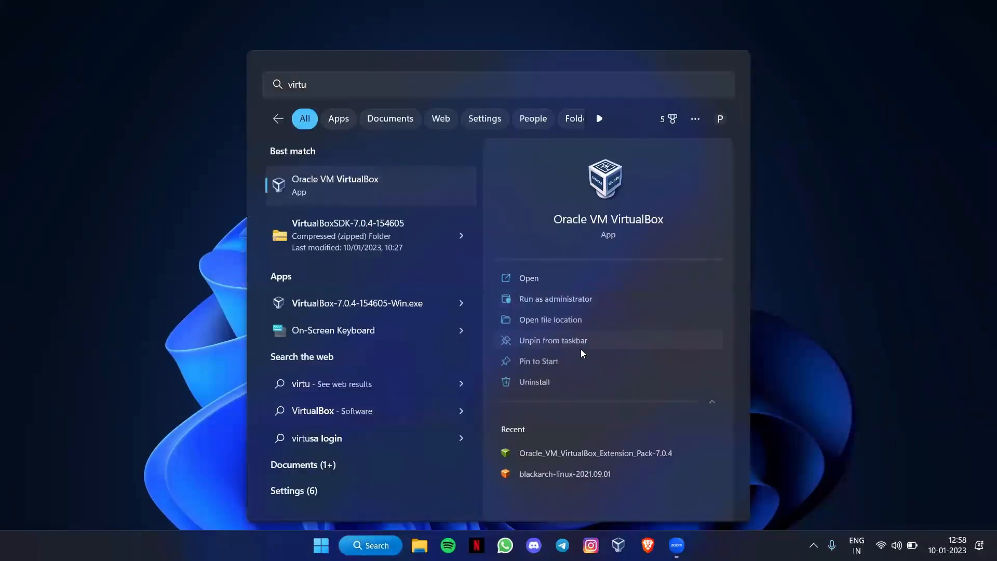
pyautogui.click(557, 301)
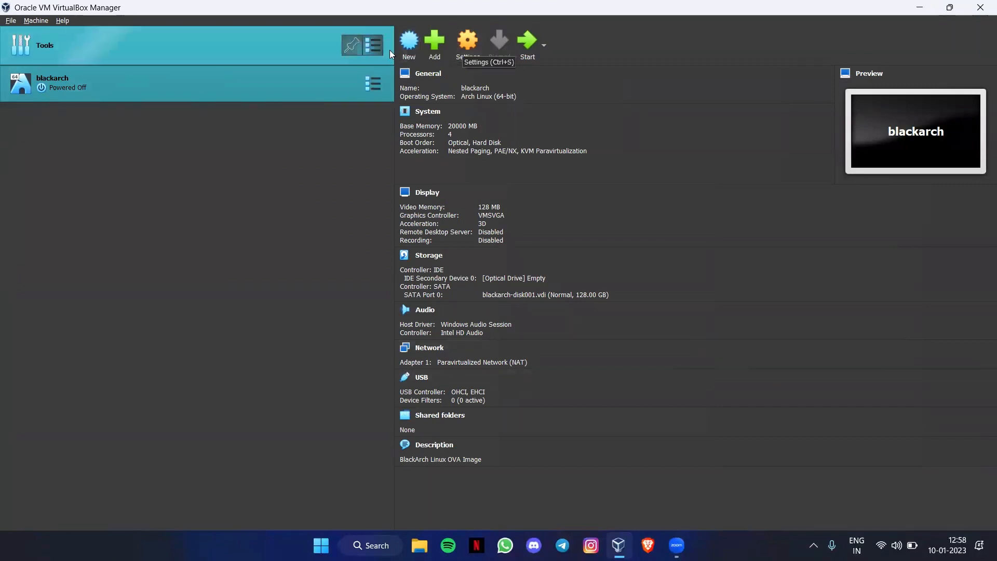
pyautogui.click(408, 46)
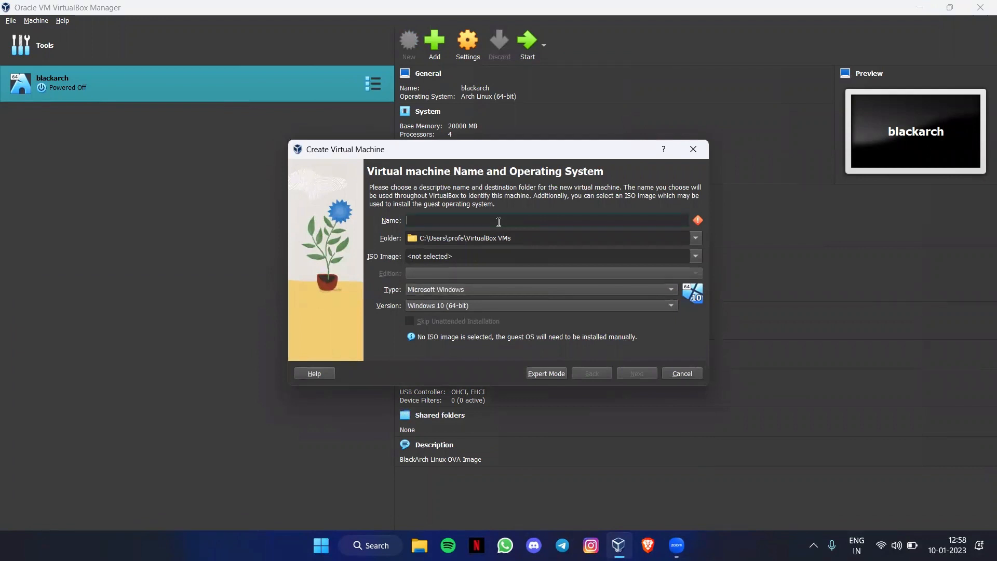
# Step: Name the new machine 'PARROT OS' in caps and bring up the Folder choices
pyautogui.press('capslock')
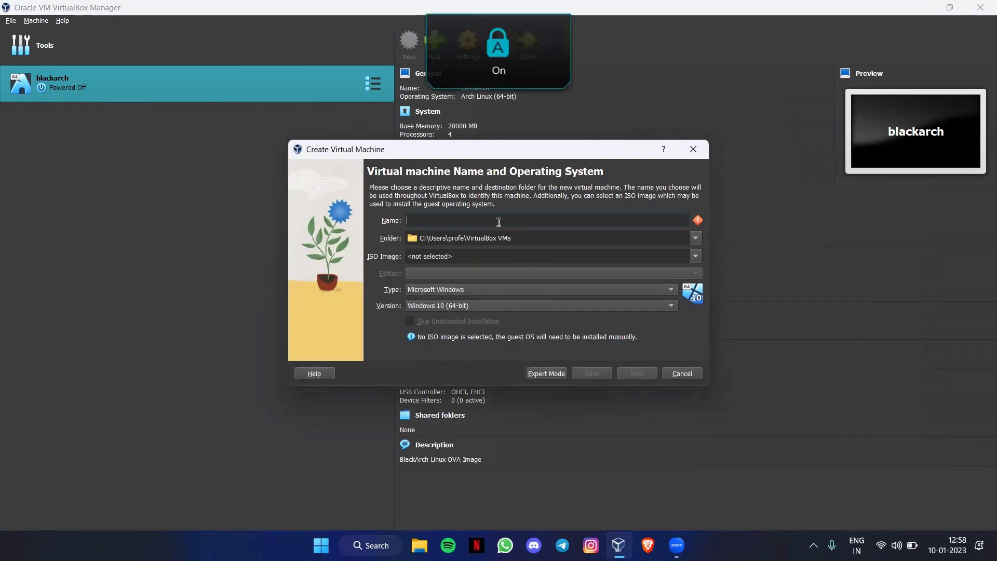
pyautogui.write('PARR')
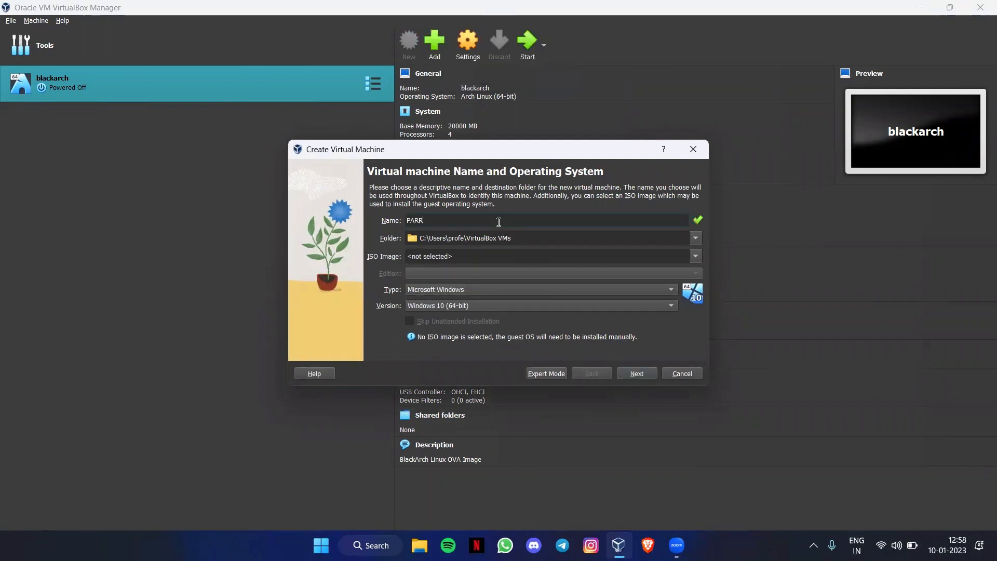
pyautogui.write('OT OS')
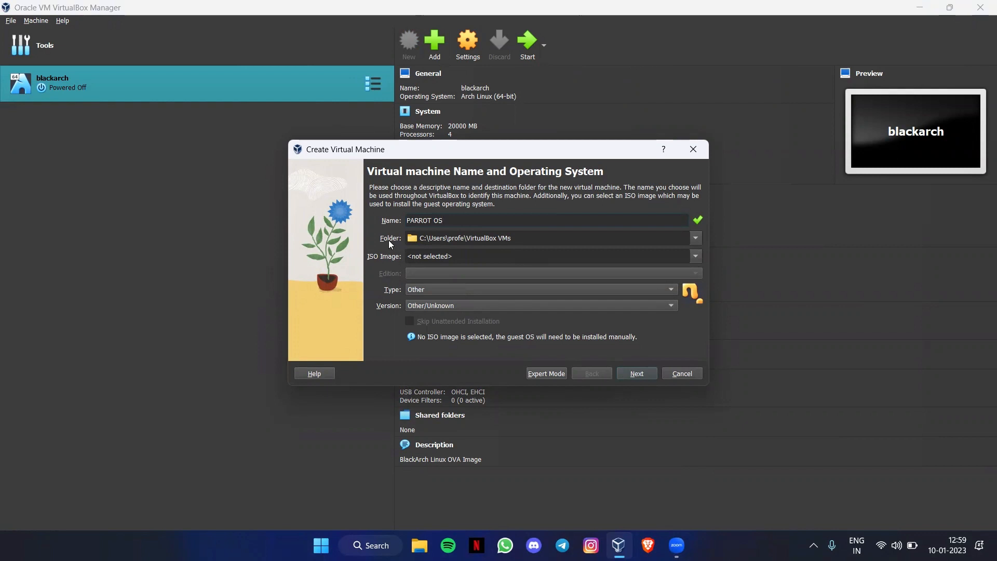
pyautogui.click(696, 238)
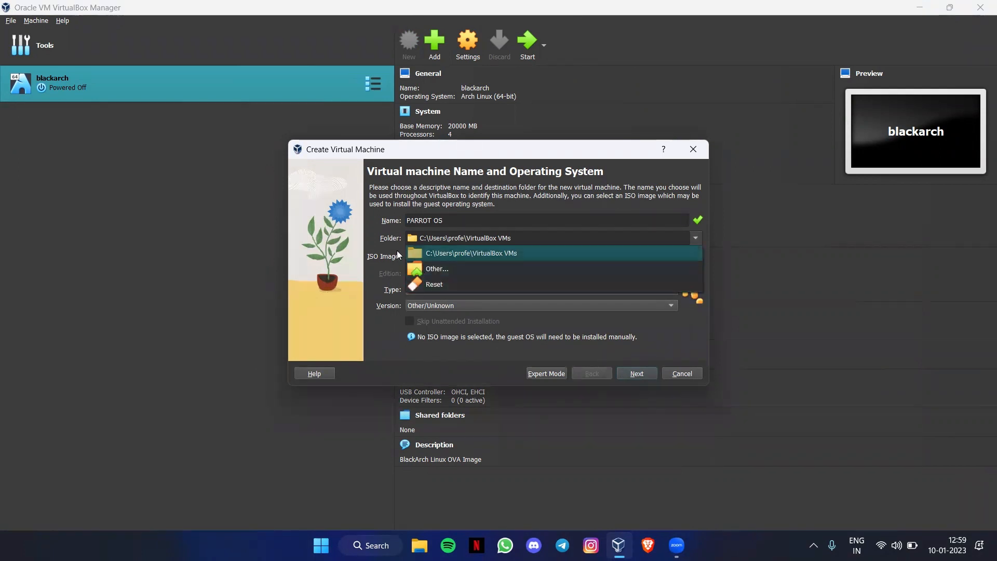
# Step: Set the machine folder to V:\VIRTUAL_BOX\VIRTUAL_MAHCINES\PARROT_OS
pyautogui.click(435, 270)
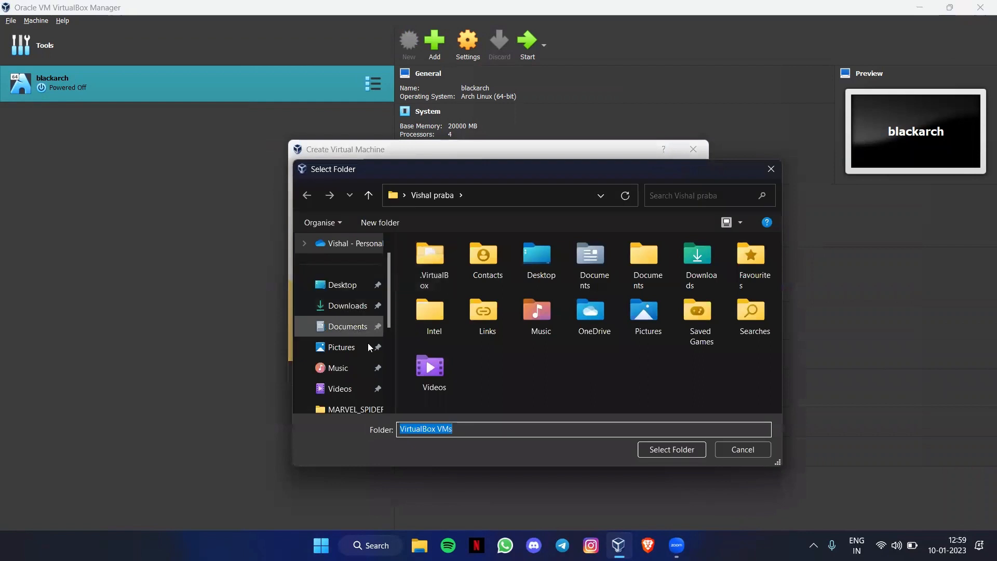
pyautogui.scroll(-3, 370, 347)
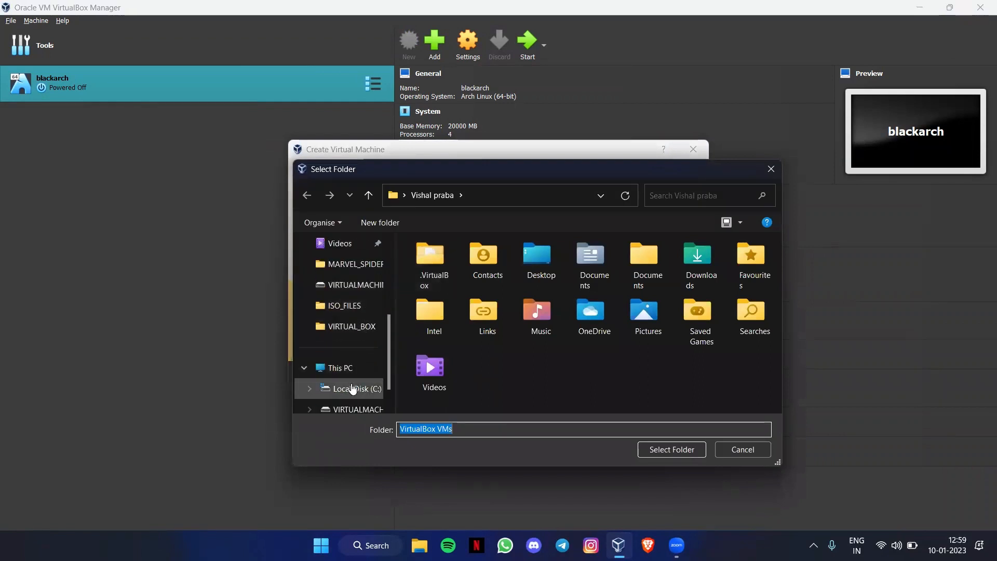
pyautogui.scroll(-1, 352, 388)
pyautogui.click(334, 327)
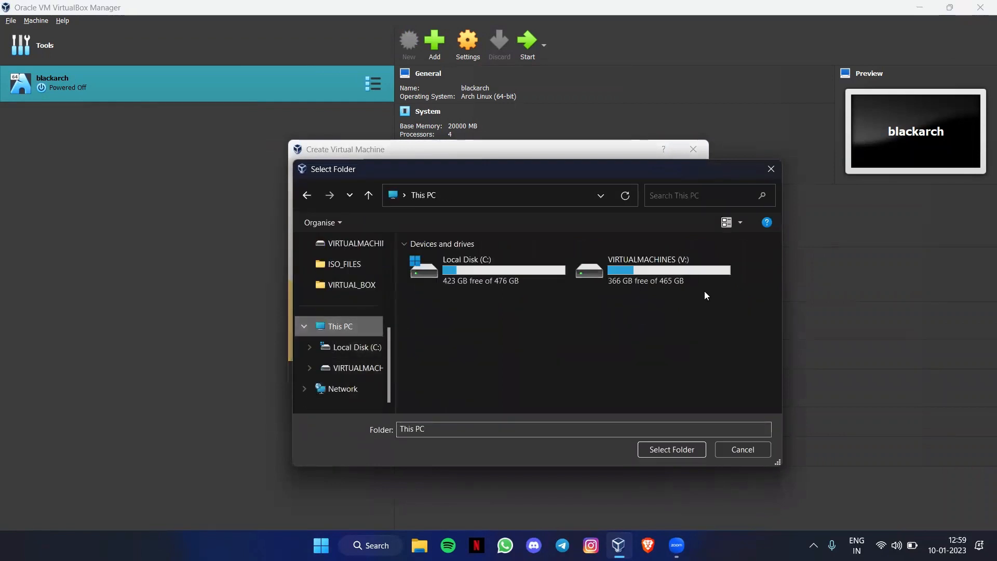
pyautogui.doubleClick(665, 261)
pyautogui.doubleClick(570, 258)
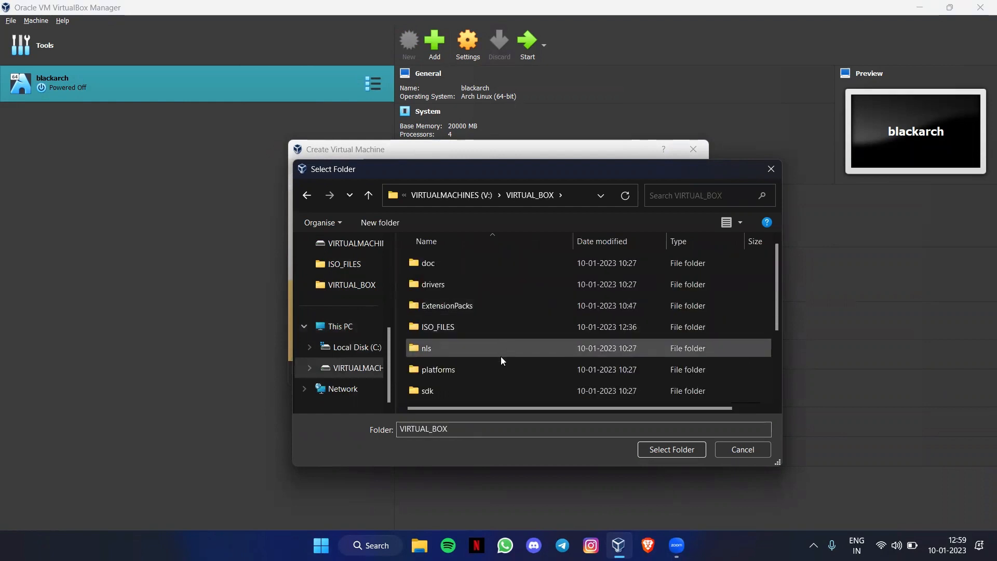
pyautogui.scroll(-2, 501, 359)
pyautogui.doubleClick(484, 370)
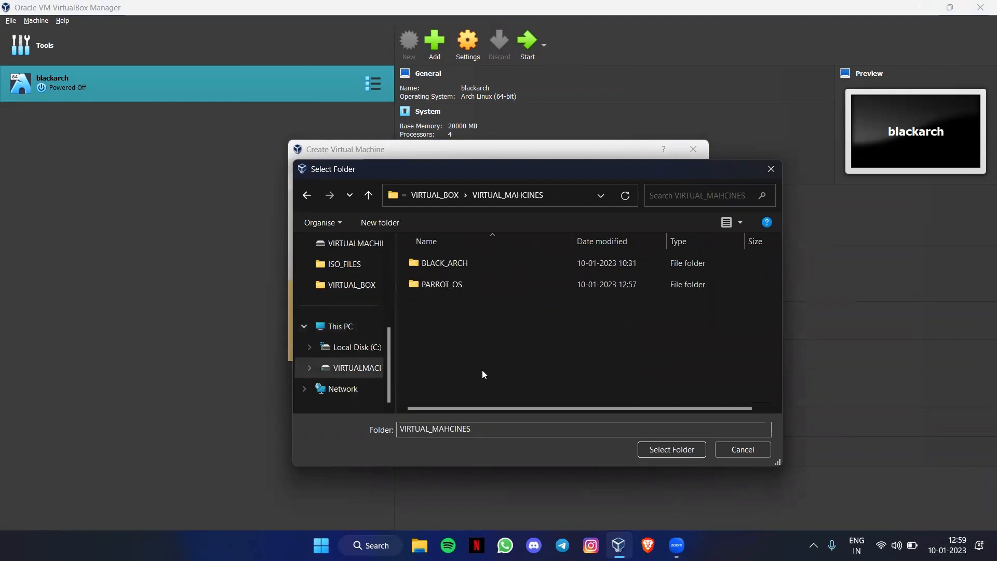
pyautogui.doubleClick(420, 286)
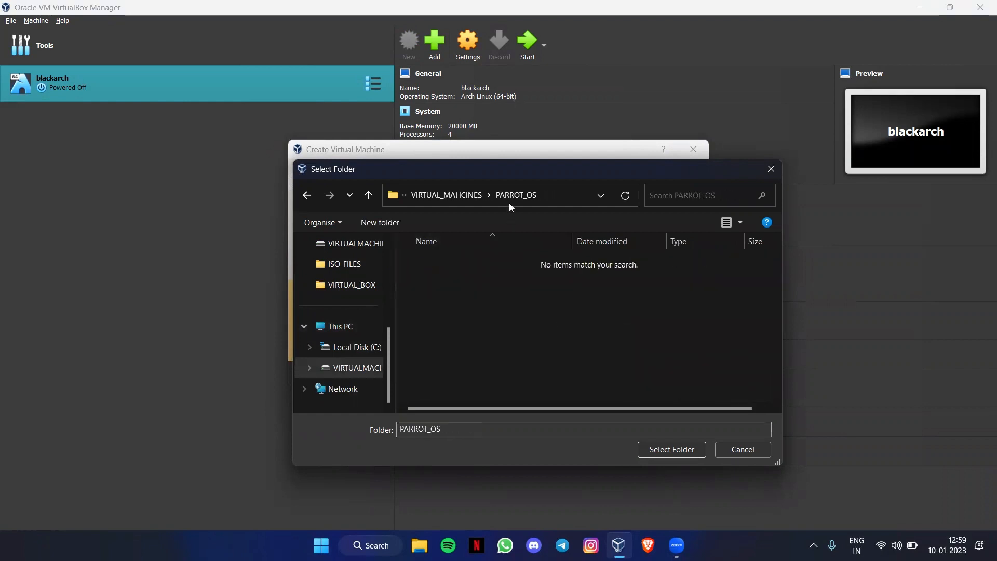
pyautogui.click(672, 450)
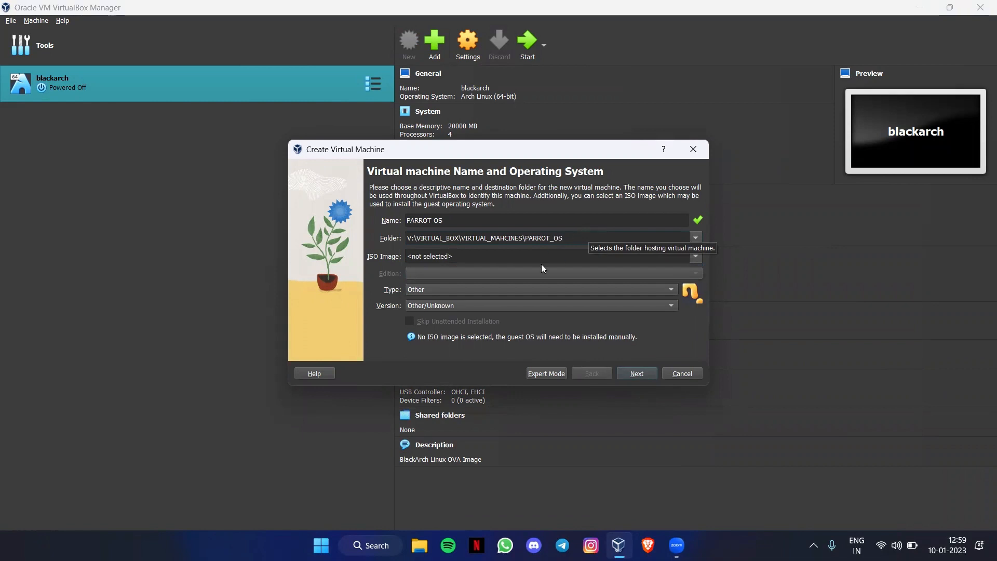
pyautogui.click(521, 256)
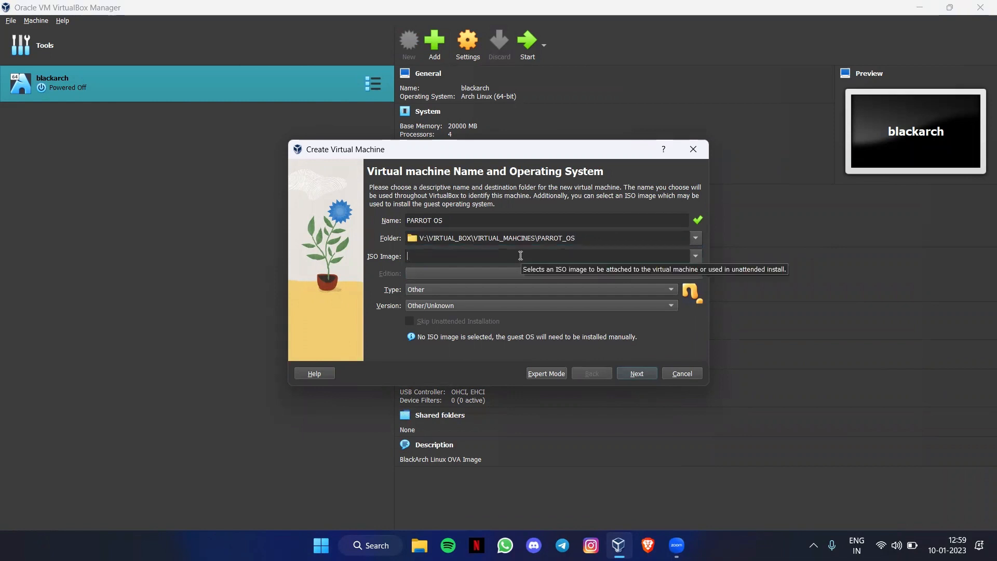
# Step: Choose Parrot-security-5.0.1_amd64.iso from the ISO_FILES folder as the machine's install image
pyautogui.click(695, 257)
pyautogui.click(497, 278)
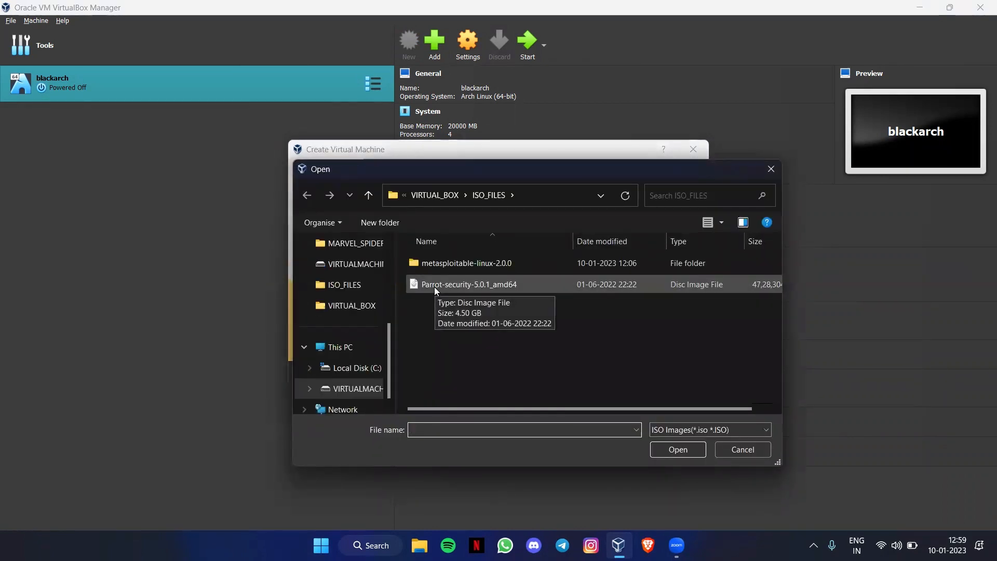
pyautogui.scroll(2, 380, 288)
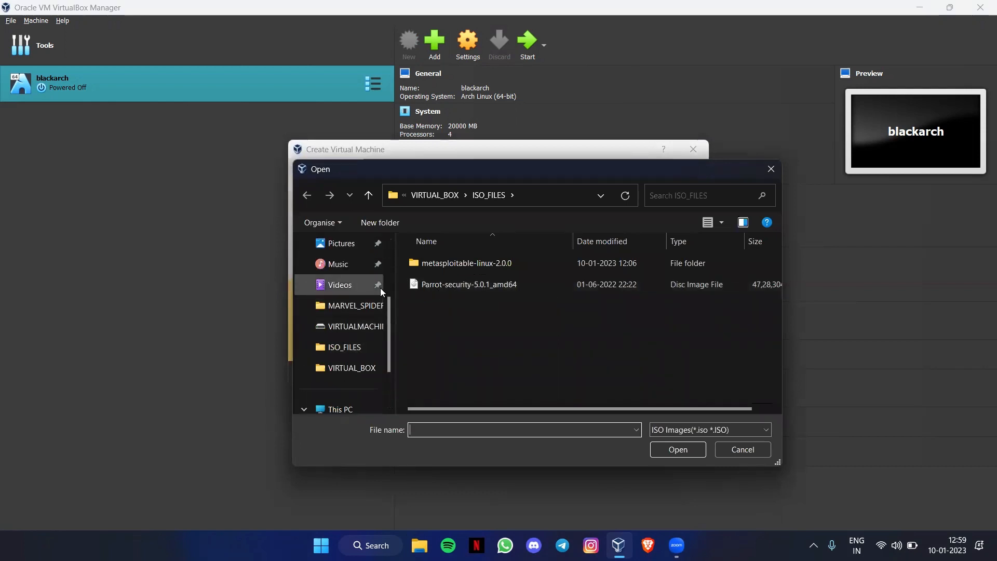
pyautogui.doubleClick(488, 286)
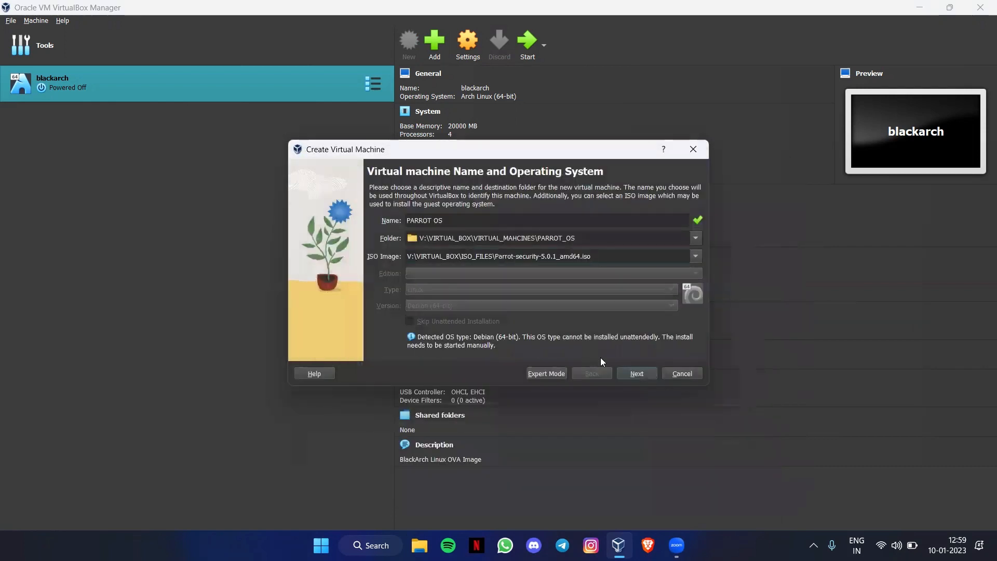
pyautogui.click(632, 373)
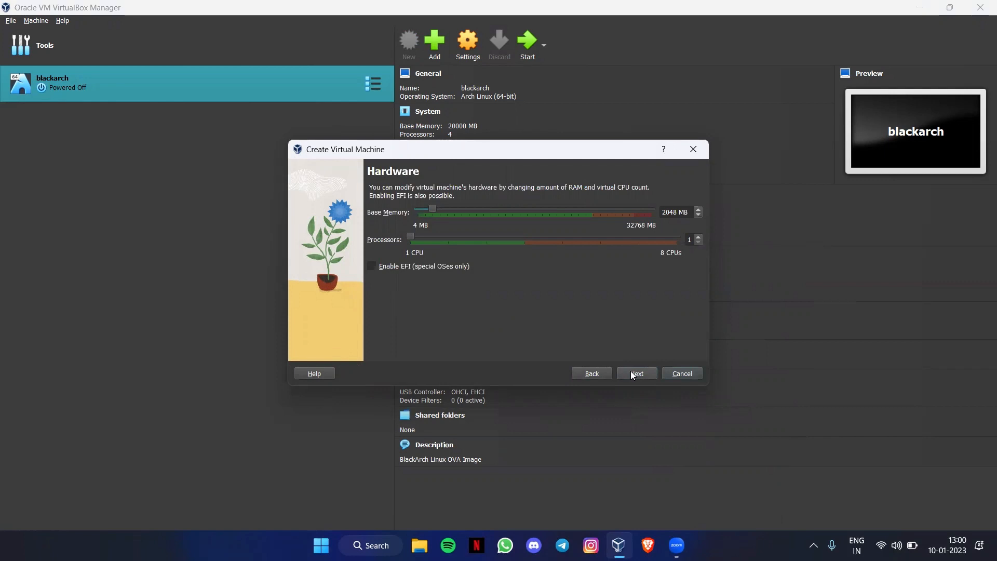
# Step: Give the machine 20000 MB base memory and 4 processors
pyautogui.doubleClick(672, 211)
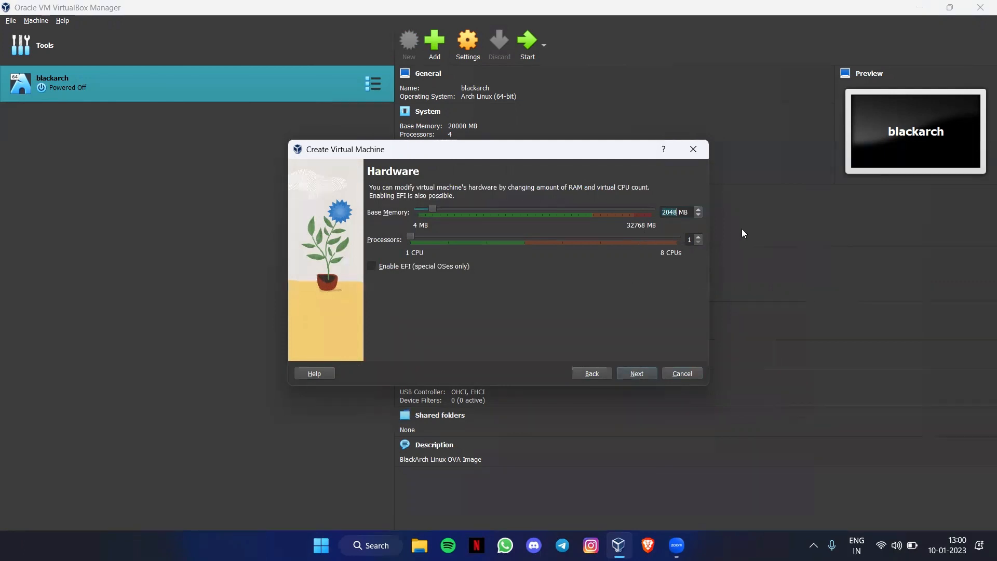
pyautogui.write('20000')
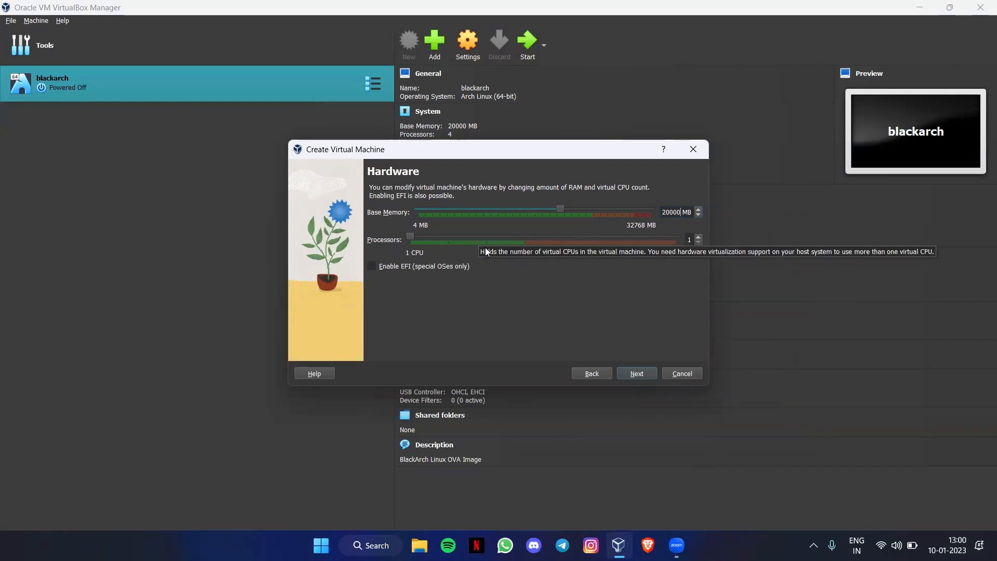
pyautogui.click(699, 237)
pyautogui.click(699, 237)
pyautogui.click(699, 237)
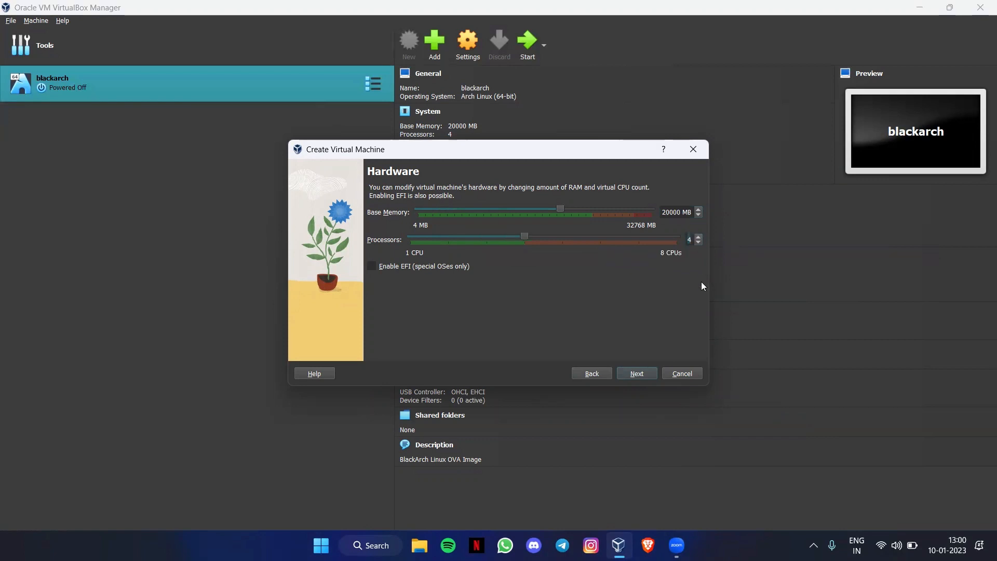
pyautogui.click(623, 377)
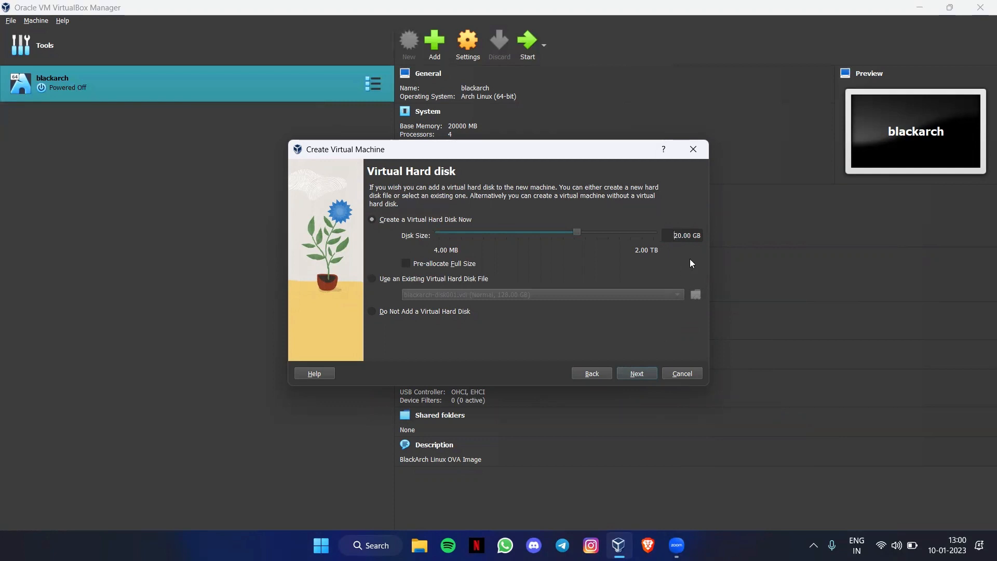
# Step: Set the virtual disk size to 150 GB and finish creating the PARROT OS machine
pyautogui.press('BackSpace')
pyautogui.write('15')
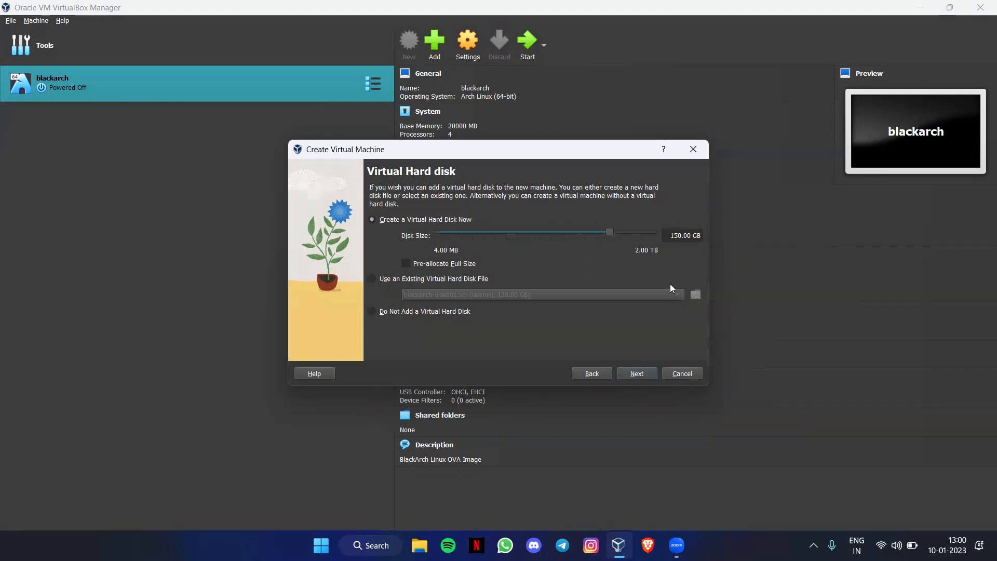
pyautogui.click(631, 375)
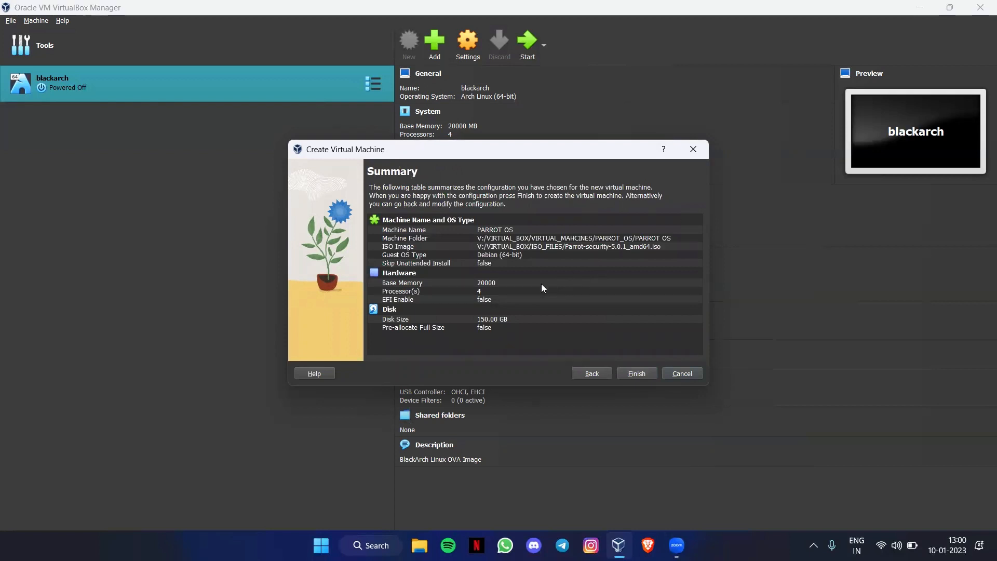
pyautogui.click(626, 374)
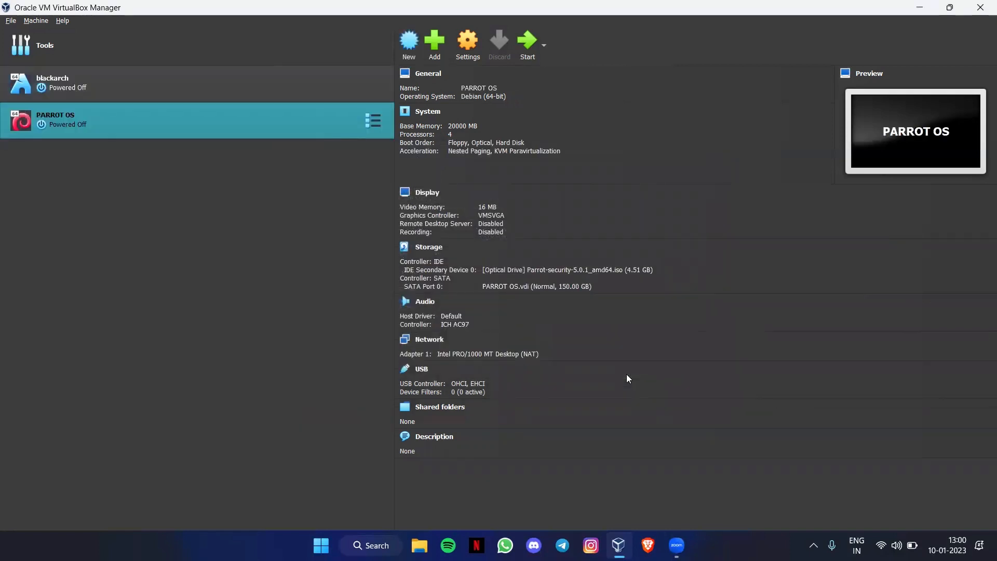
# Step: In PARROT OS settings, set video memory to 128 MB and enable 3D acceleration
pyautogui.click(455, 37)
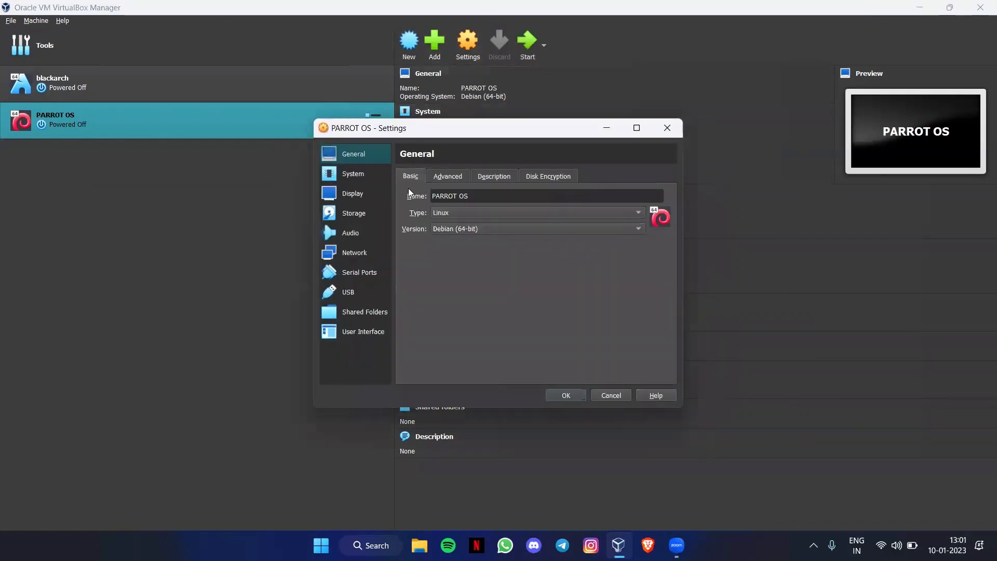
pyautogui.click(352, 176)
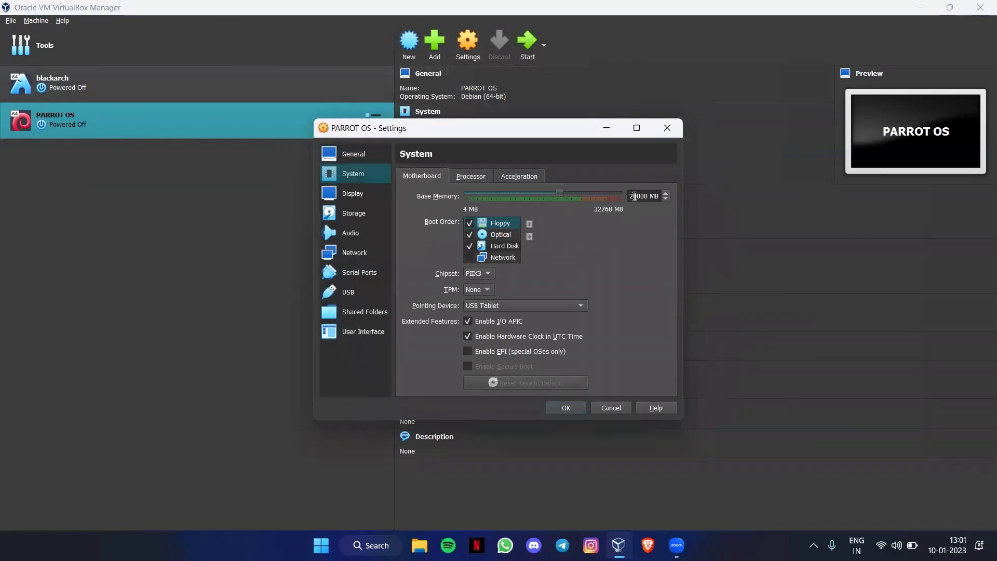
pyautogui.click(464, 178)
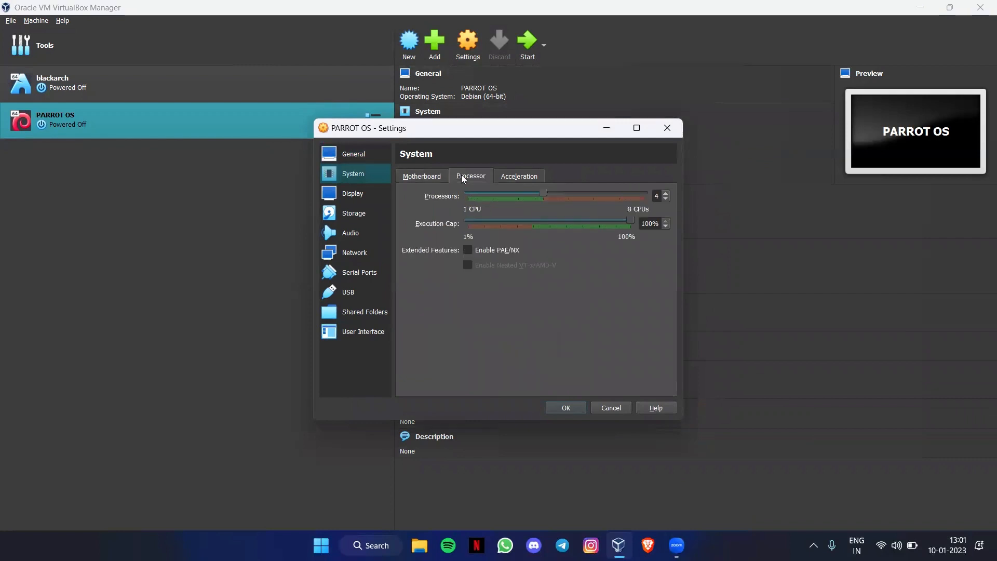
pyautogui.click(514, 178)
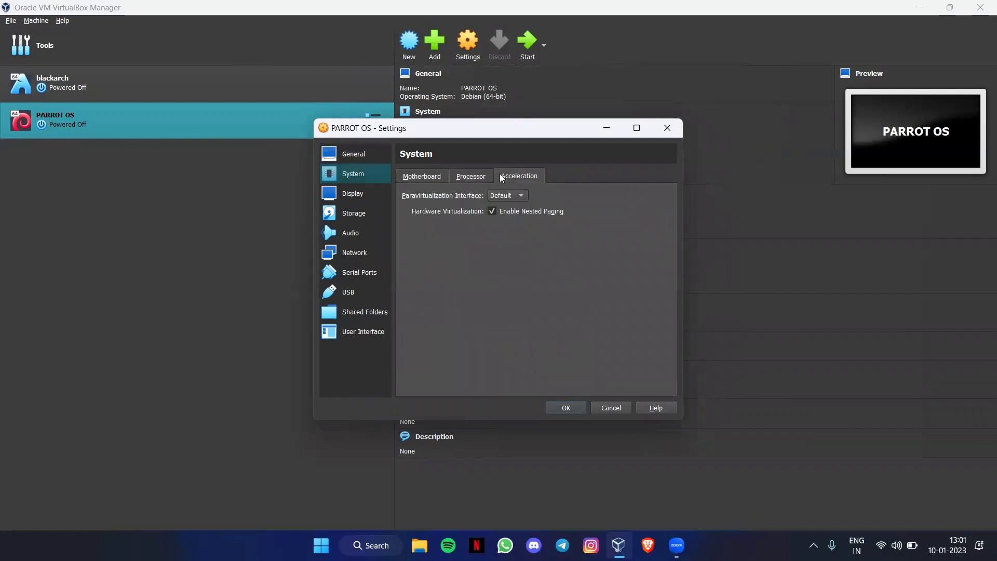
pyautogui.click(350, 198)
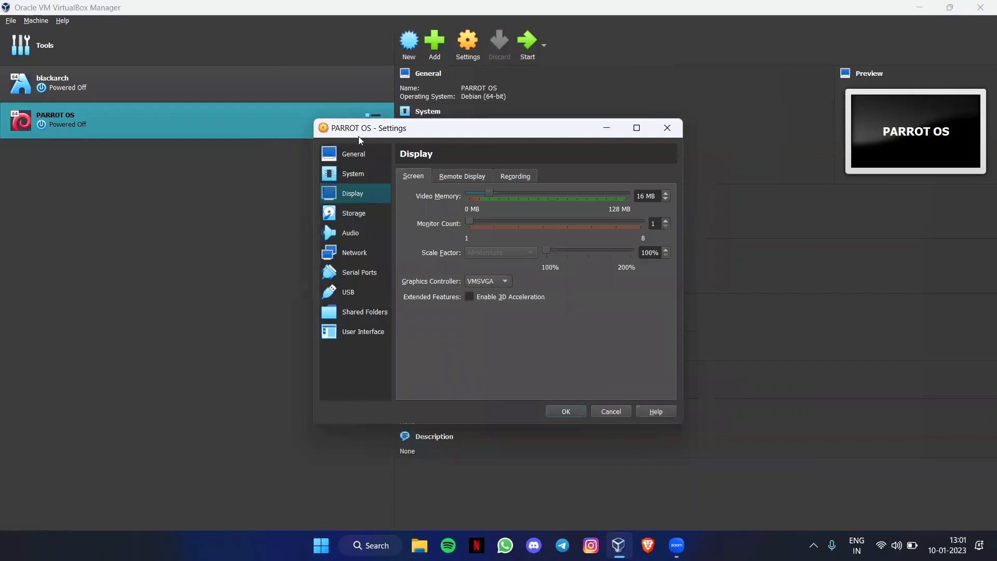
pyautogui.moveTo(489, 193); pyautogui.dragTo(701, 211)
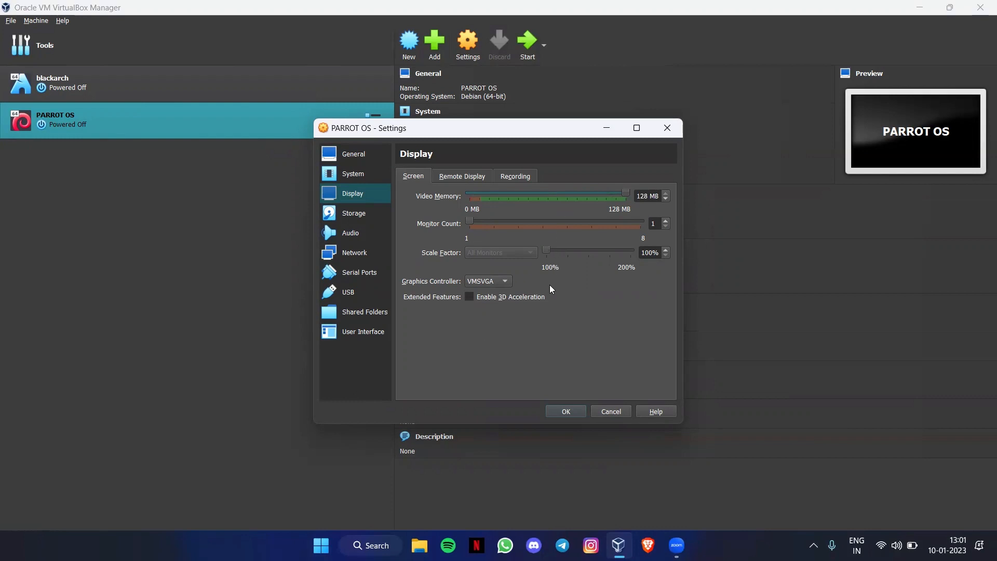
pyautogui.click(476, 298)
# Step: Review the Storage and Audio pages, keep the network adapter on NAT, and save the settings
pyautogui.click(370, 217)
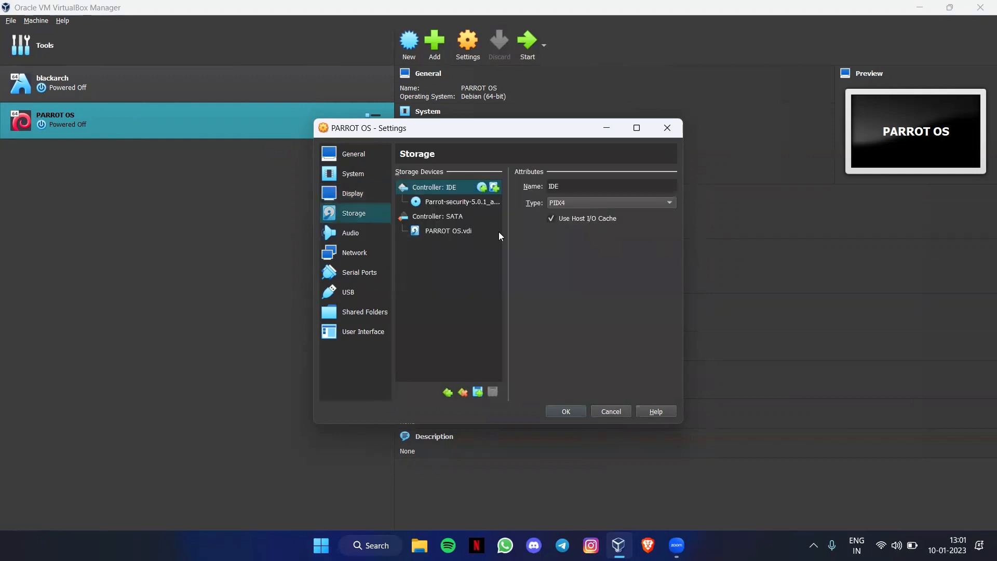
pyautogui.click(464, 203)
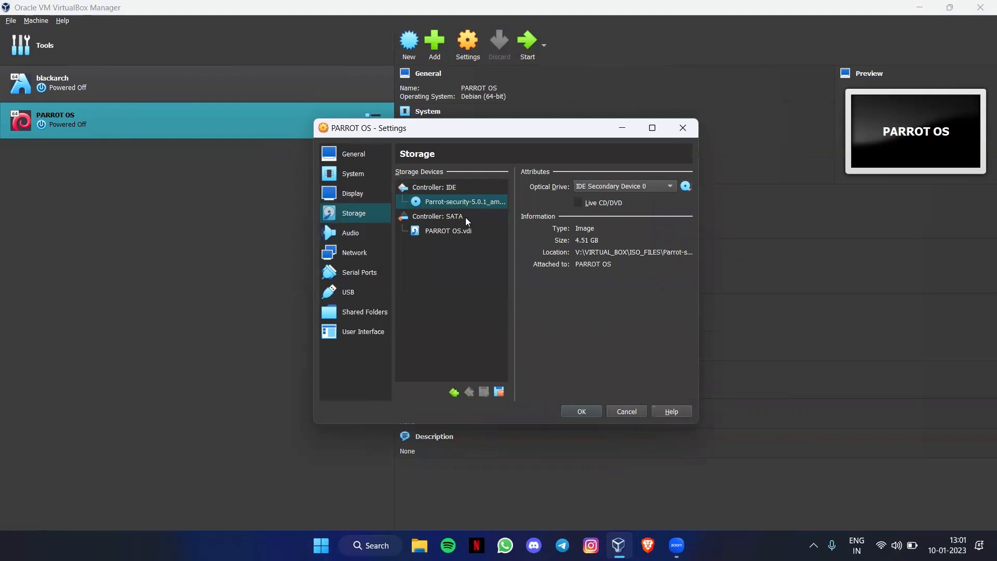
pyautogui.click(355, 238)
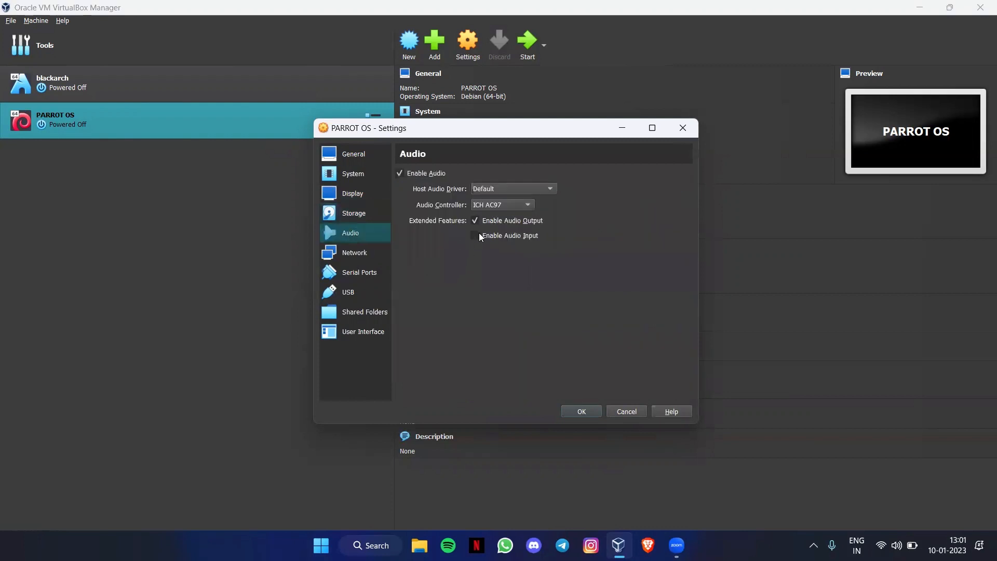
pyautogui.click(345, 269)
pyautogui.click(346, 255)
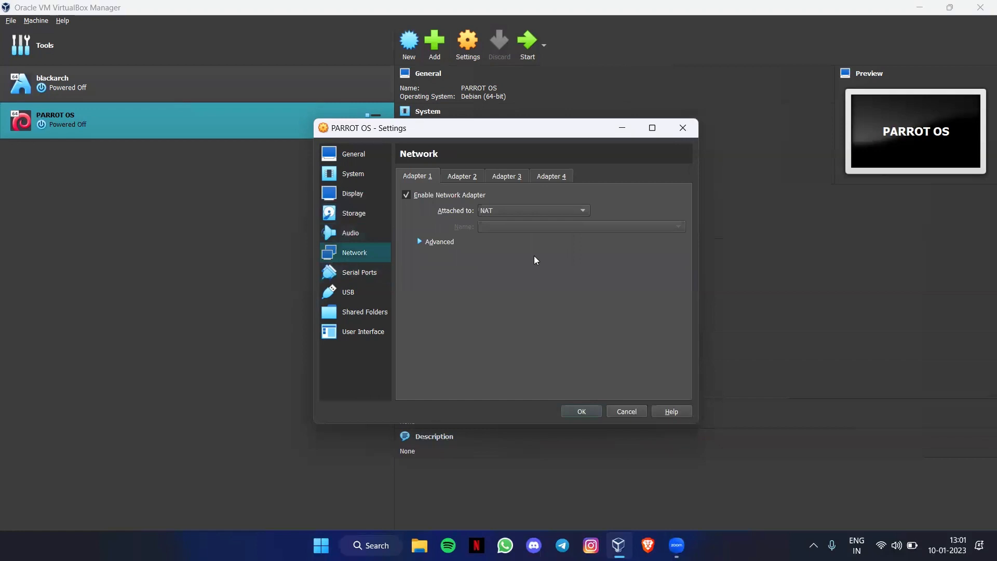
pyautogui.click(555, 206)
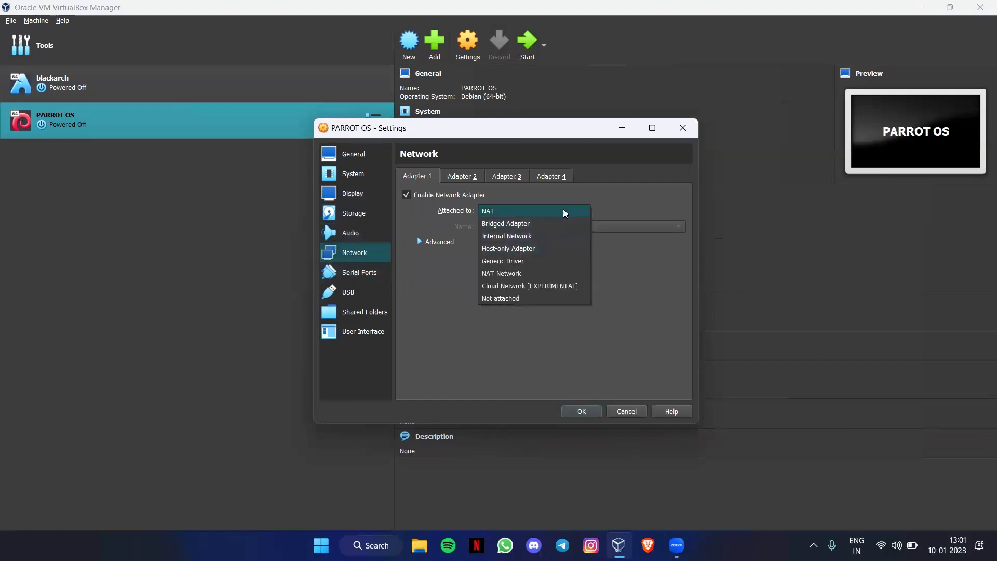
pyautogui.click(565, 212)
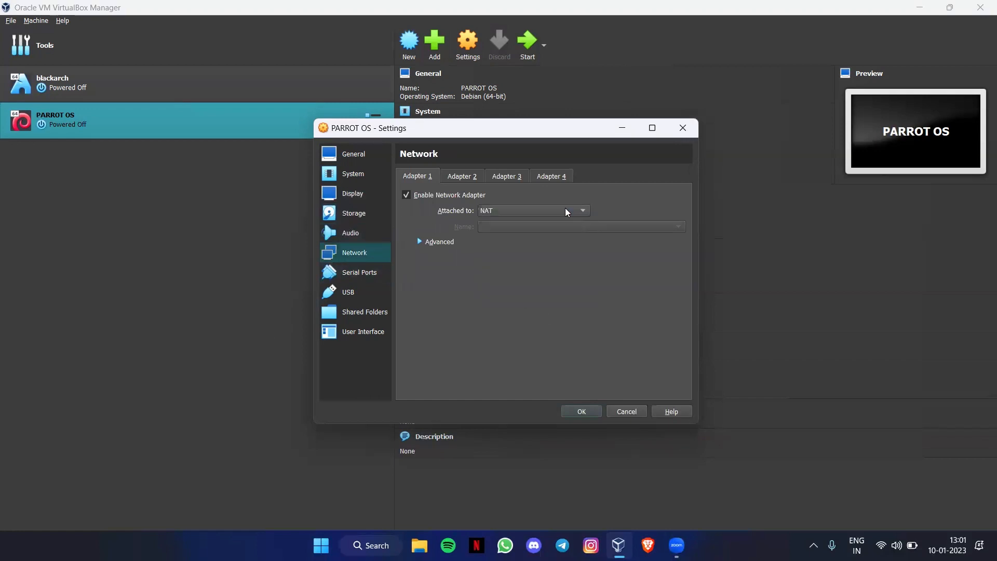
pyautogui.click(568, 408)
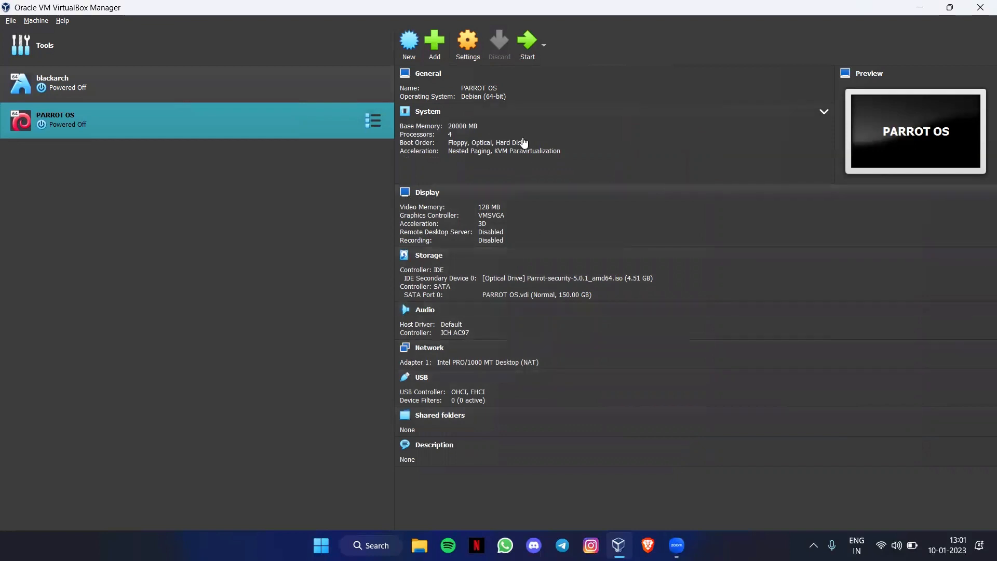
# Step: Start the PARROT OS virtual machine from VirtualBox Manager
pyautogui.click(528, 43)
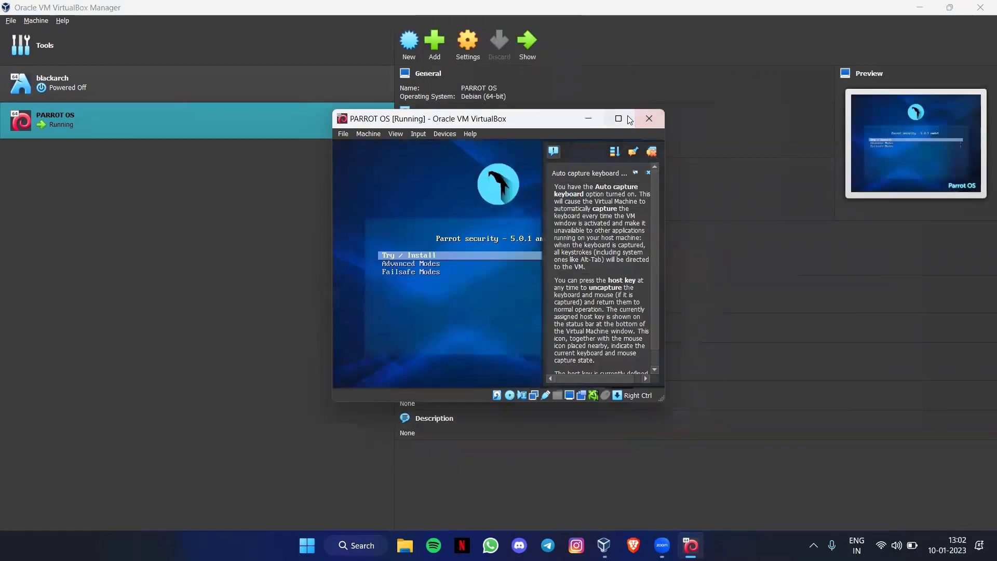
# Step: Maximize the VM window, capture input in it, and boot the Try / Install entry
pyautogui.click(628, 118)
pyautogui.click(983, 60)
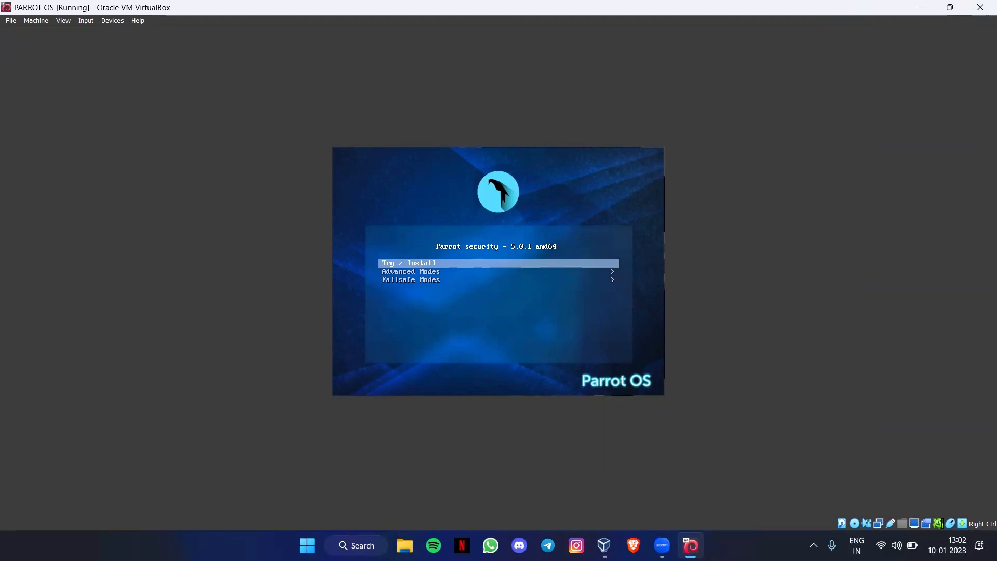
pyautogui.hotkey('ctrl', 'f')
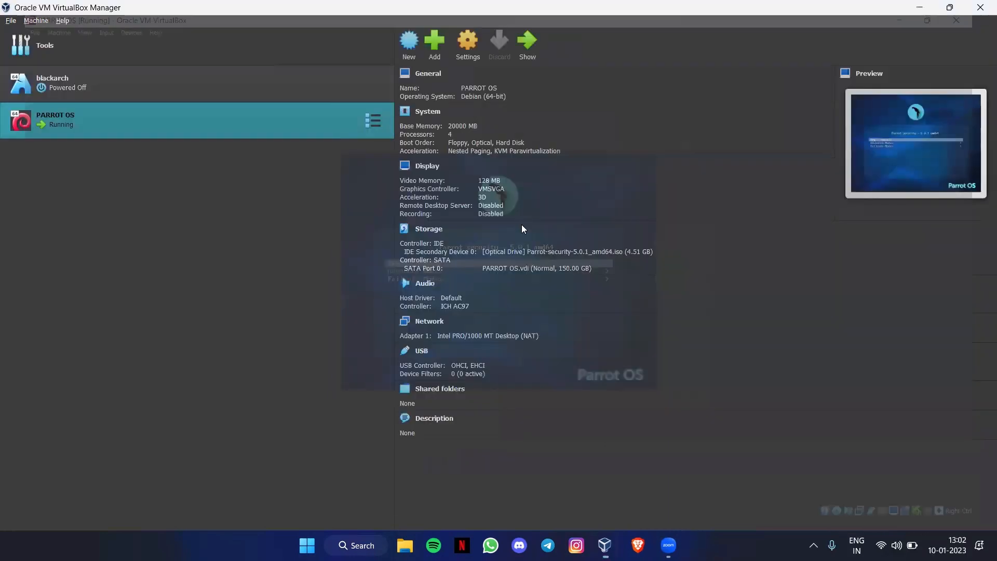
pyautogui.hotkey('ctrl', 'f')
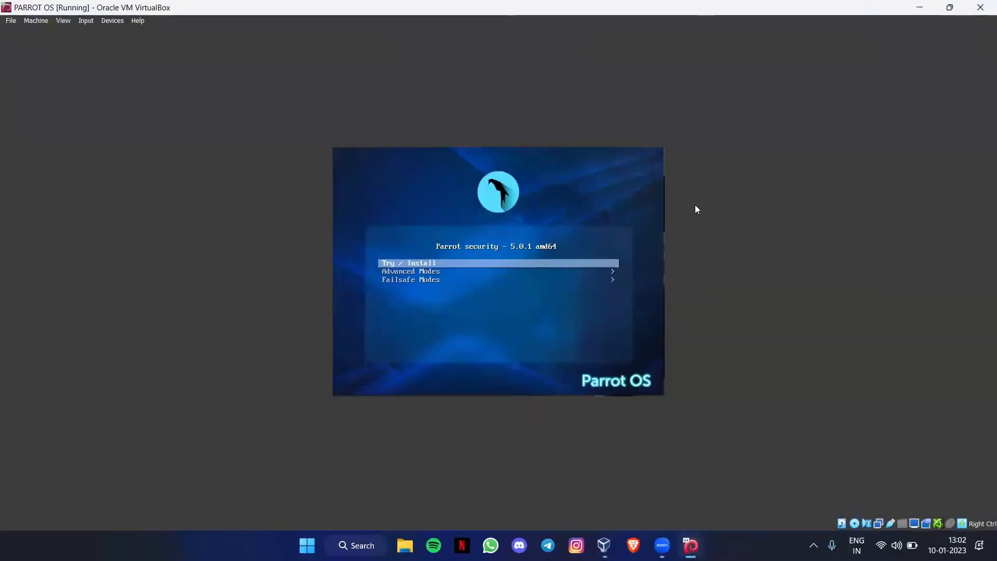
pyautogui.click(445, 225)
pyautogui.press('Return')
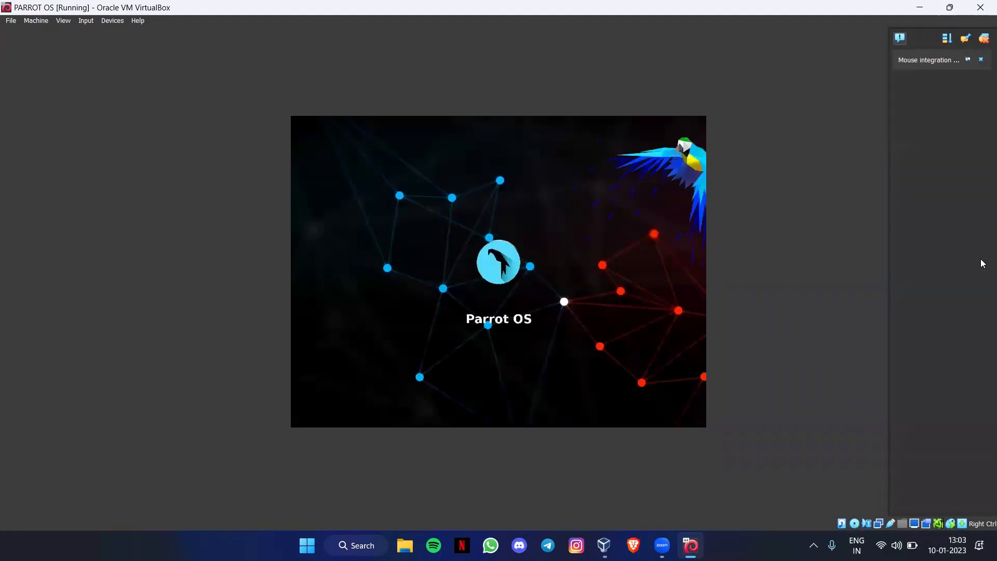
# Step: Dismiss the mouse integration notice and re-maximize the VM window while the live desktop loads
pyautogui.click(981, 60)
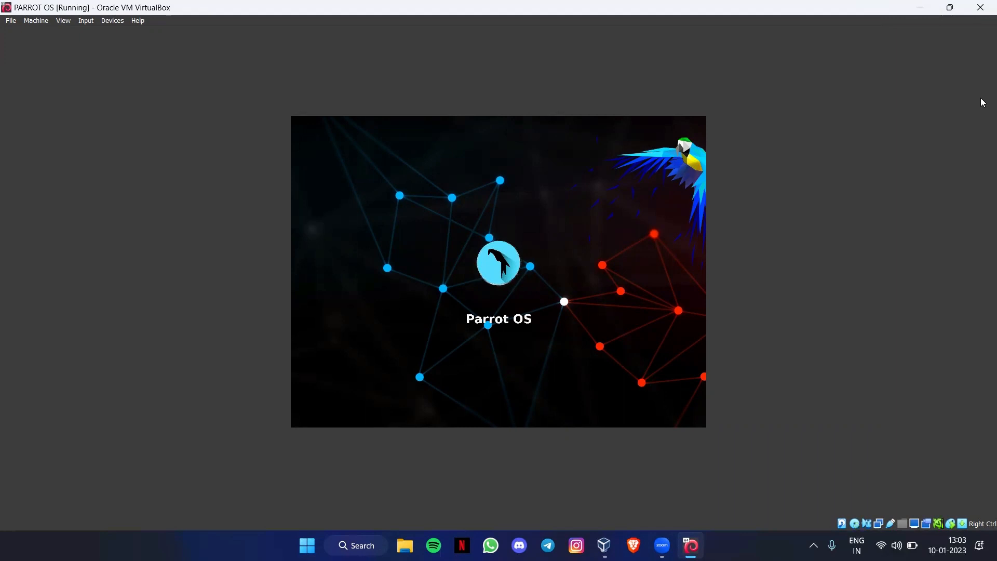
pyautogui.click(950, 7)
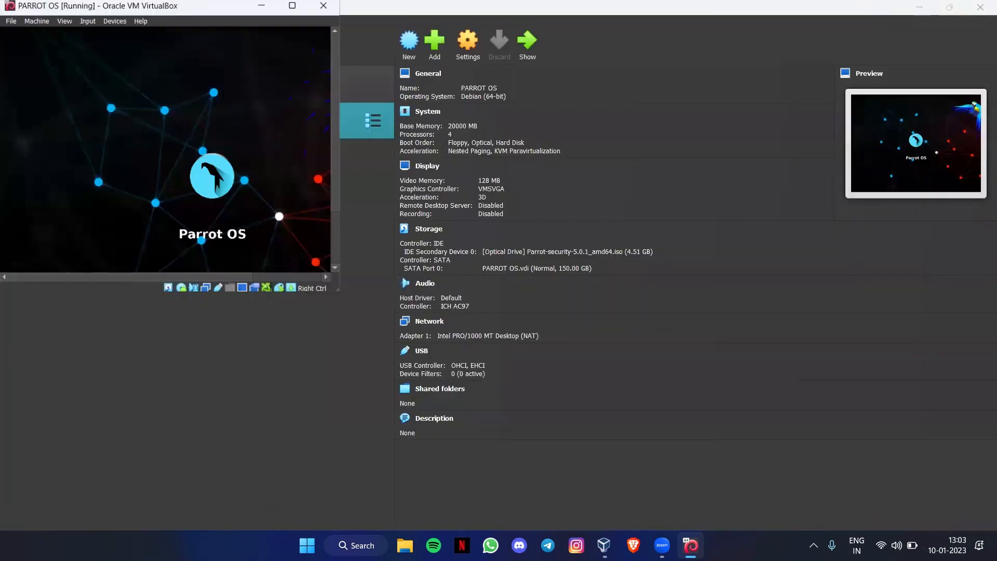
pyautogui.doubleClick(78, 6)
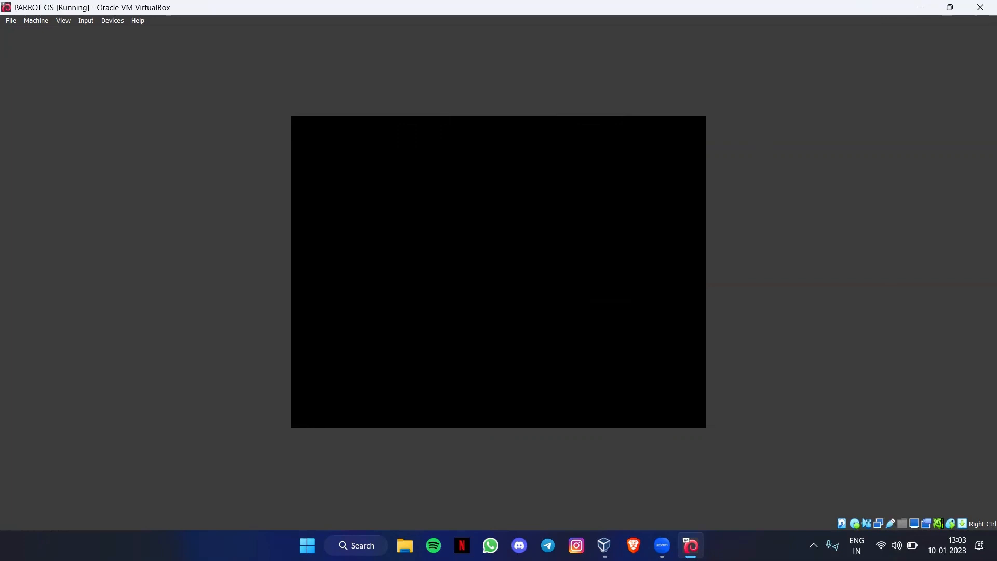
pyautogui.hotkey('ctrl', 'f')
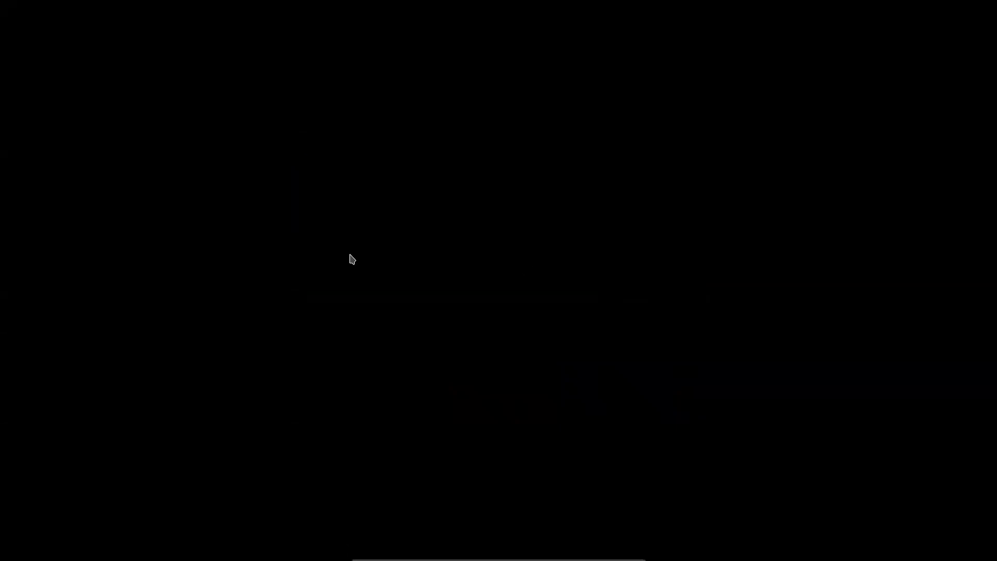
pyautogui.hotkey('ctrl', 'f')
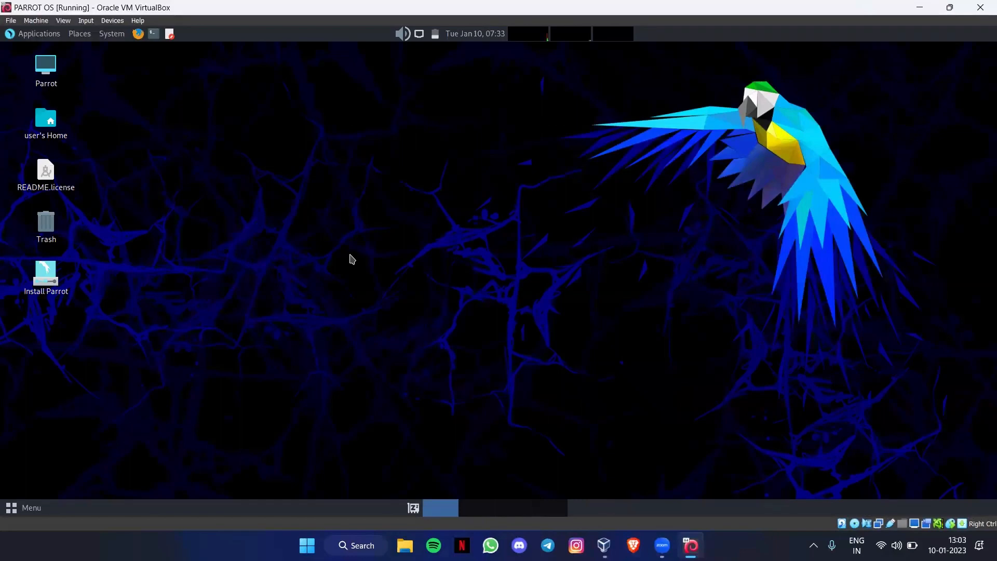
# Step: Switch the VM to full screen and browse the Parrot Applications menu
pyautogui.click(307, 545)
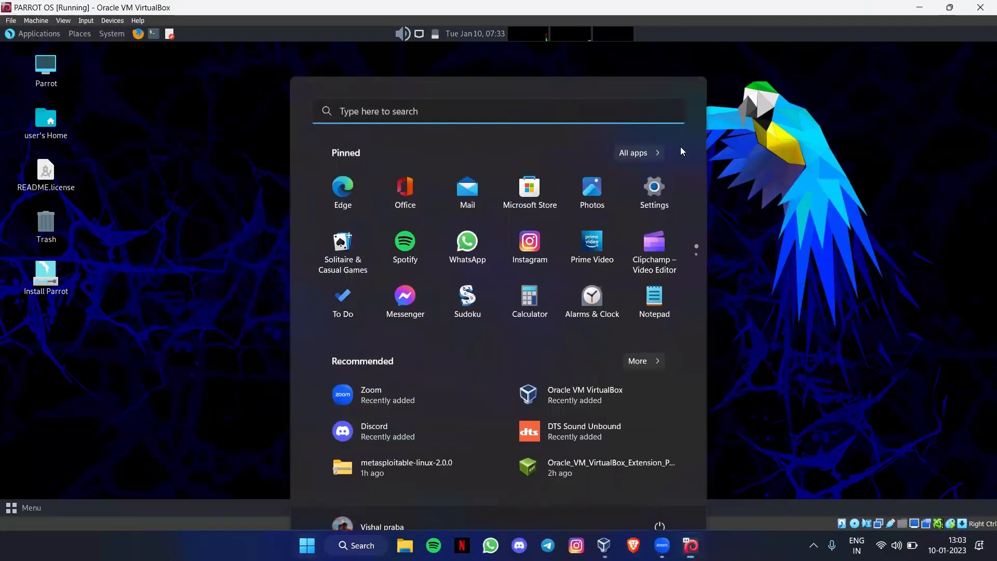
pyautogui.click(715, 209)
pyautogui.hotkey('ctrl', 'f')
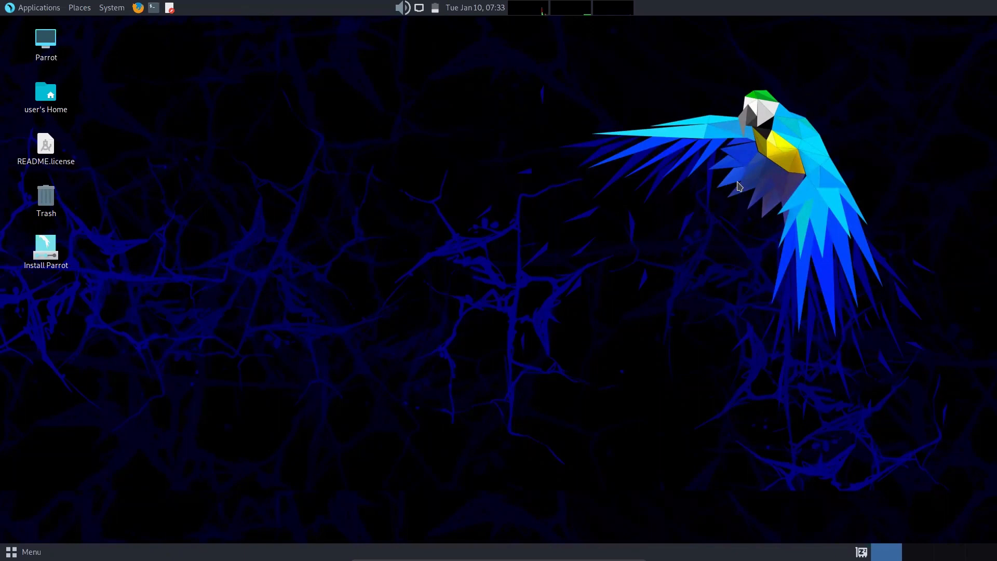
pyautogui.click(18, 6)
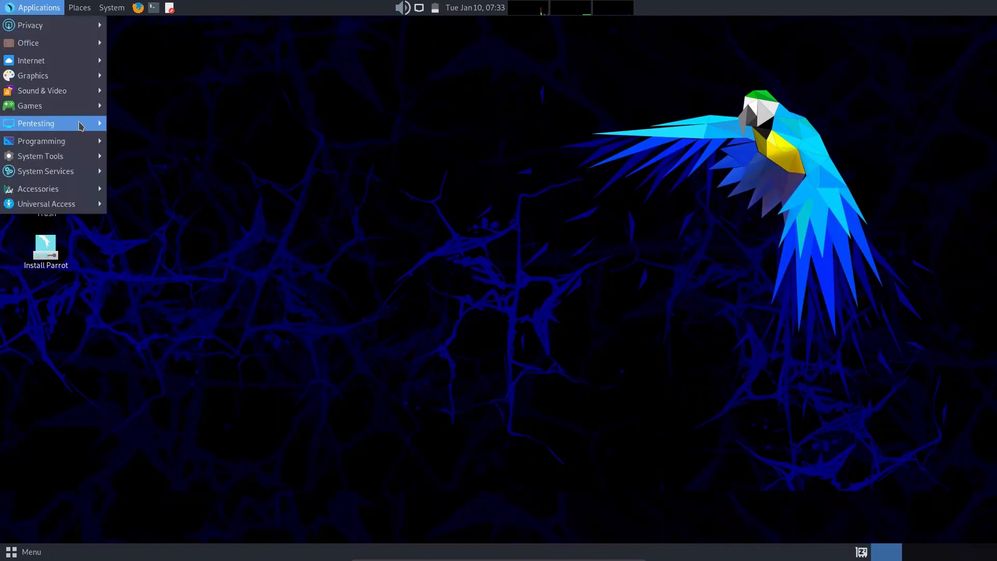
pyautogui.moveTo(42, 127)
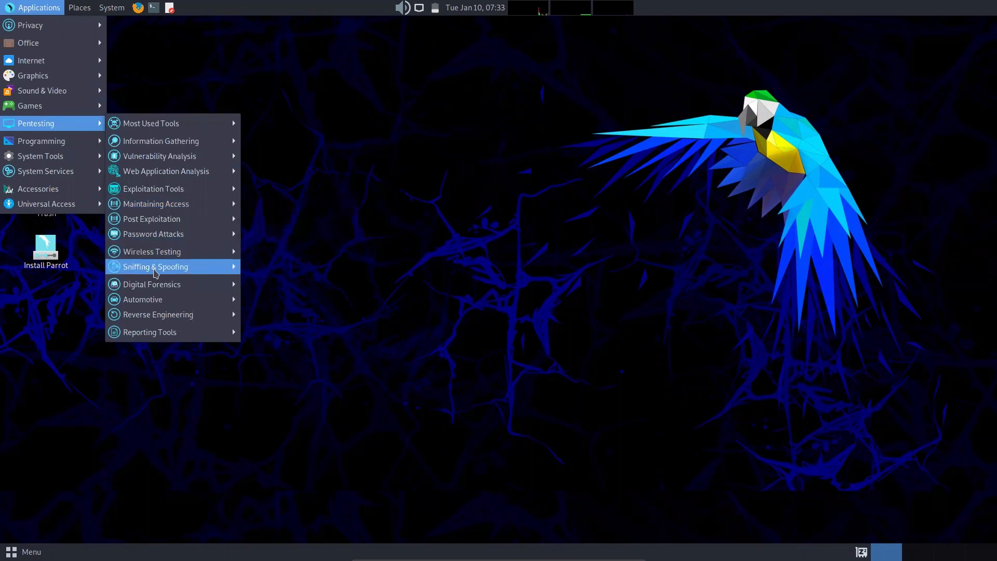
pyautogui.click(615, 150)
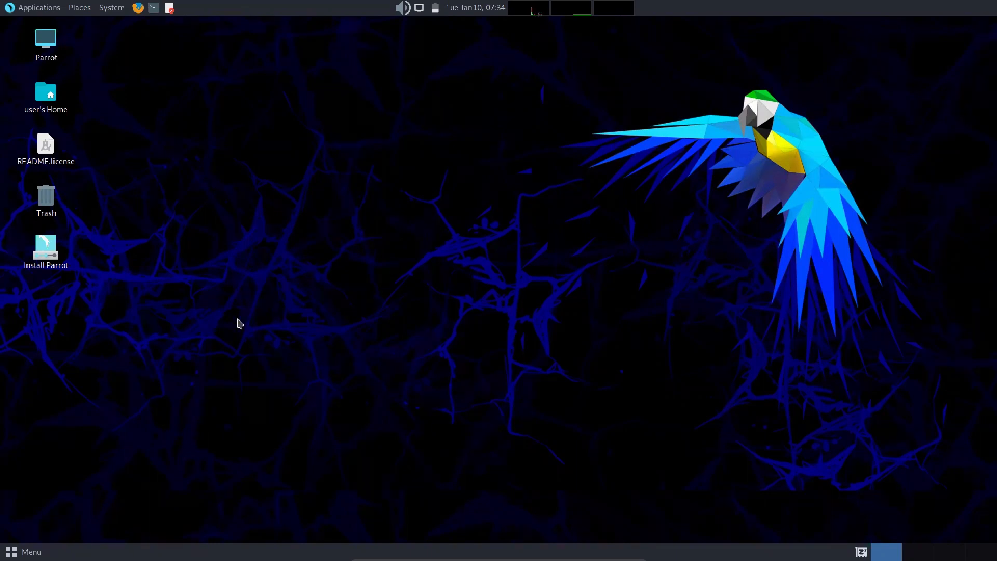
# Step: Select the five desktop icons, then clear the selection
pyautogui.moveTo(175, 342); pyautogui.dragTo(2, 33)
pyautogui.click(276, 266)
pyautogui.moveTo(173, 294); pyautogui.dragTo(2, 51)
pyautogui.click(281, 310)
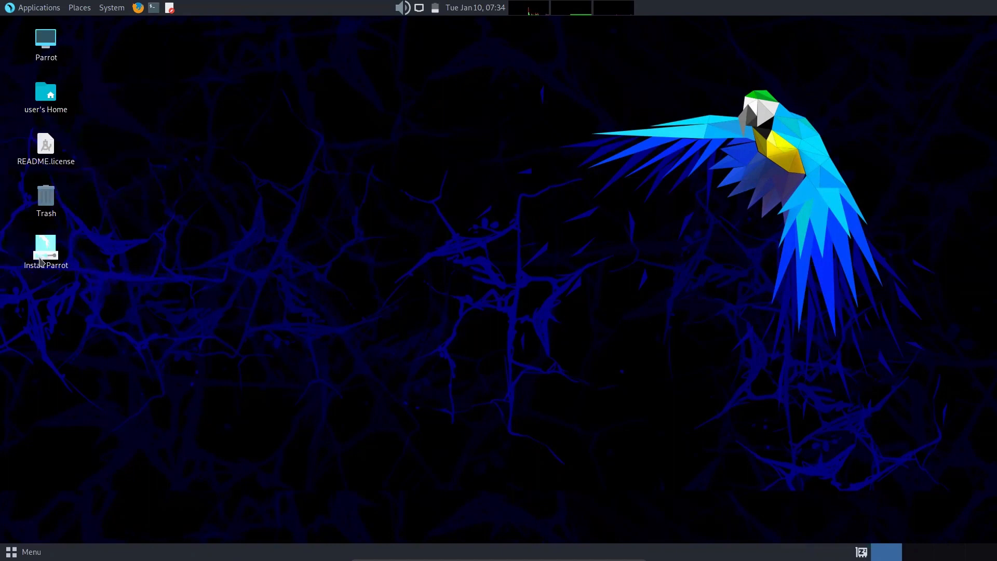
# Step: Launch Install Parrot, set the Anchorage time zone, and keep the default keyboard layout
pyautogui.click(44, 256)
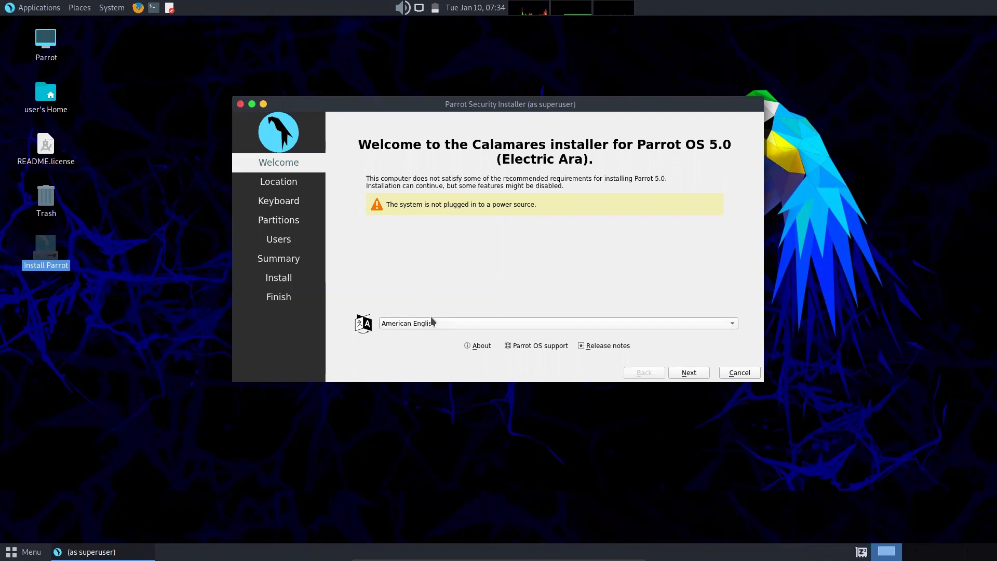
pyautogui.click(674, 373)
pyautogui.click(364, 168)
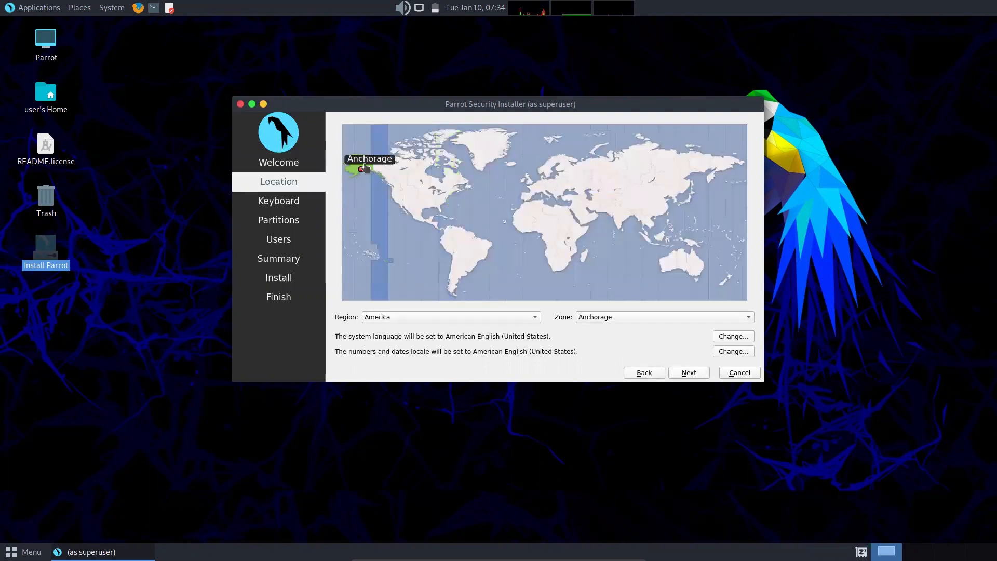
pyautogui.click(689, 373)
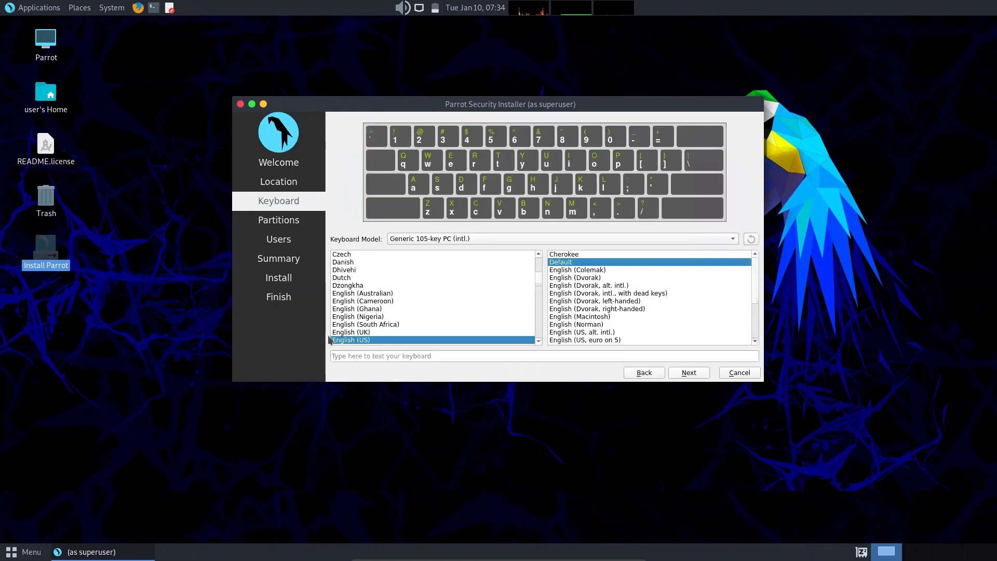
pyautogui.click(682, 374)
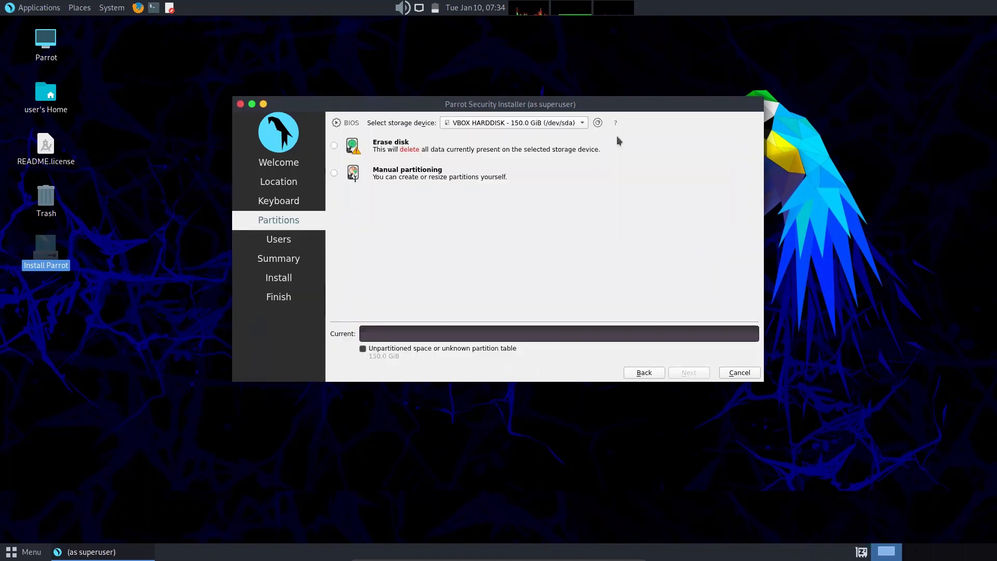
# Step: Partition by erasing the whole disk with No Swap
pyautogui.click(334, 146)
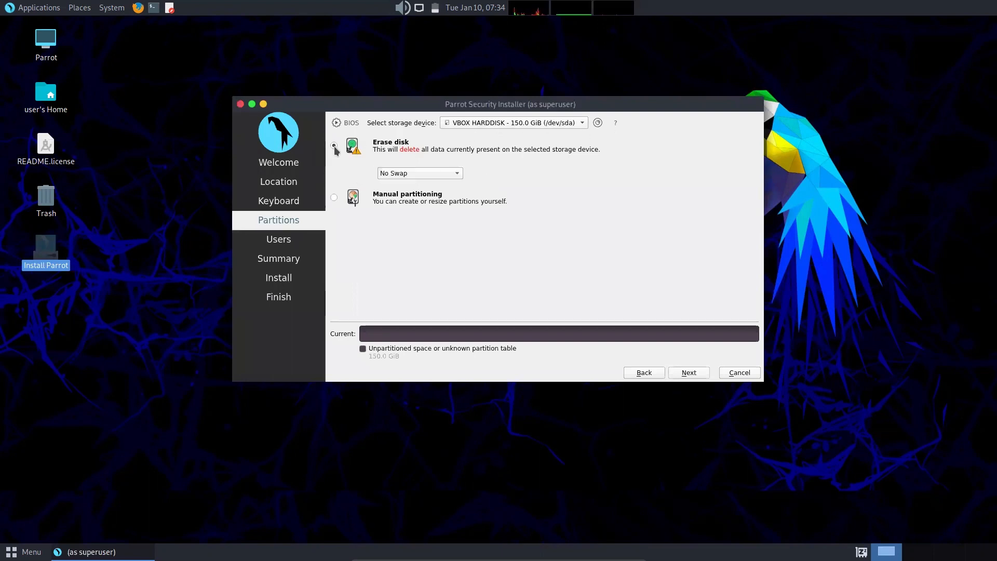
pyautogui.click(393, 175)
pyautogui.click(405, 174)
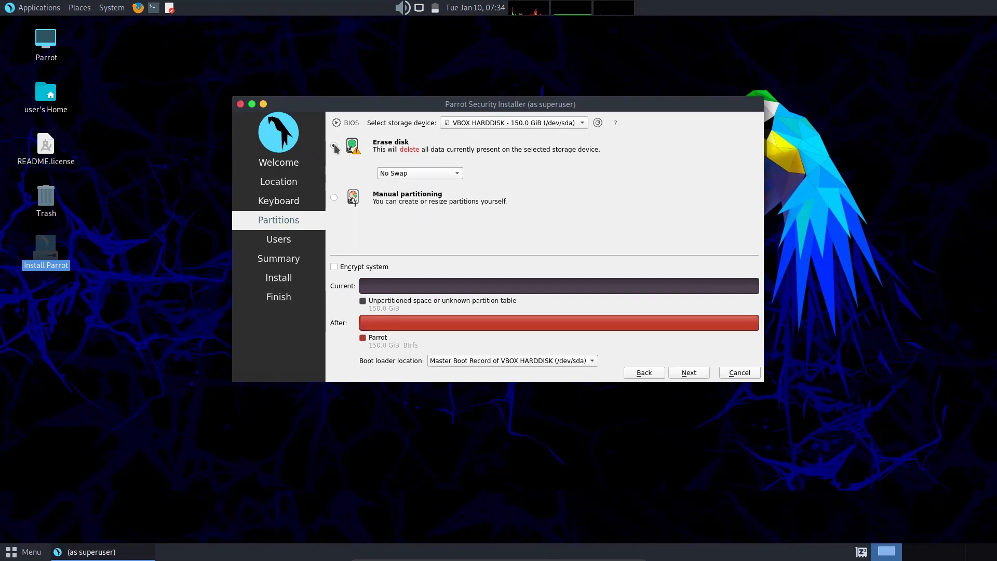
pyautogui.click(691, 373)
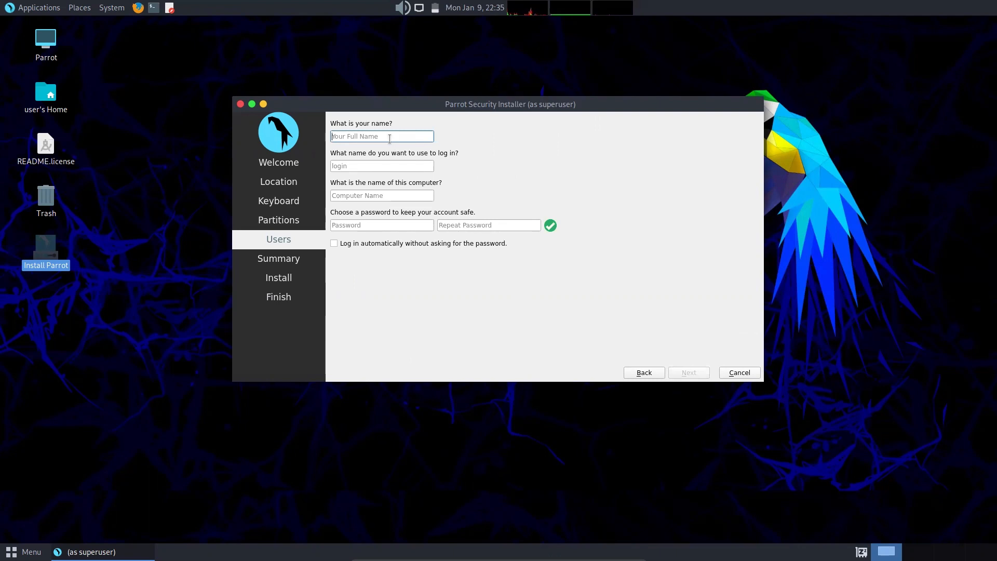
# Step: Create login parrot on computer name vm with a matching password, then continue to Summary
pyautogui.write('parrot')
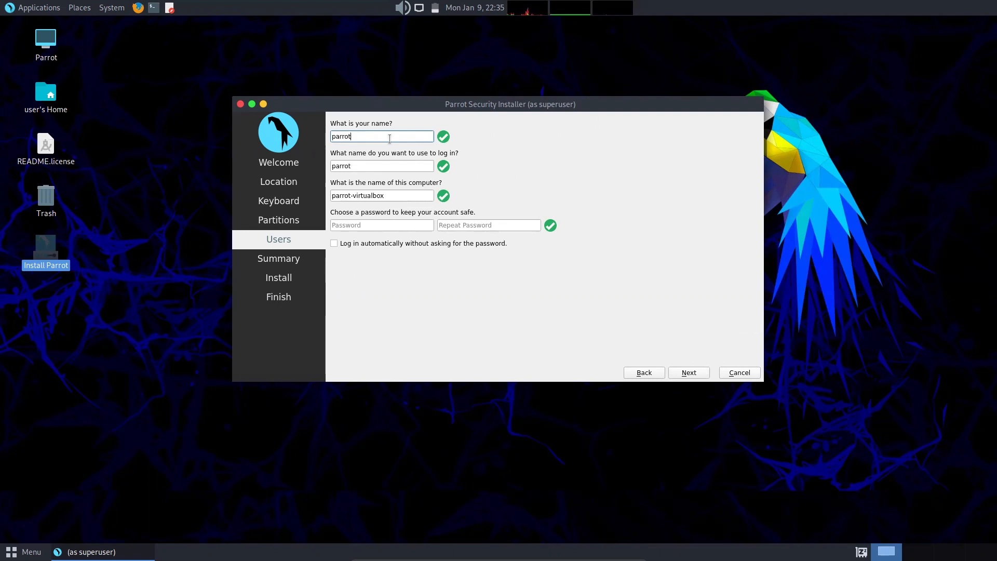
pyautogui.press('Tab')
pyautogui.press('Tab')
pyautogui.press('BackSpace')
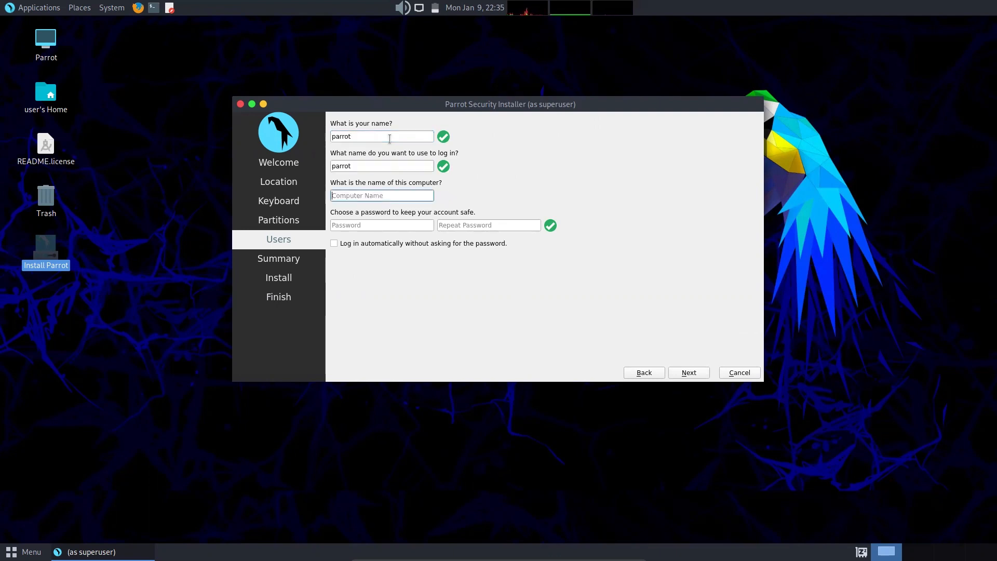
pyautogui.write('vm')
pyautogui.press('Tab')
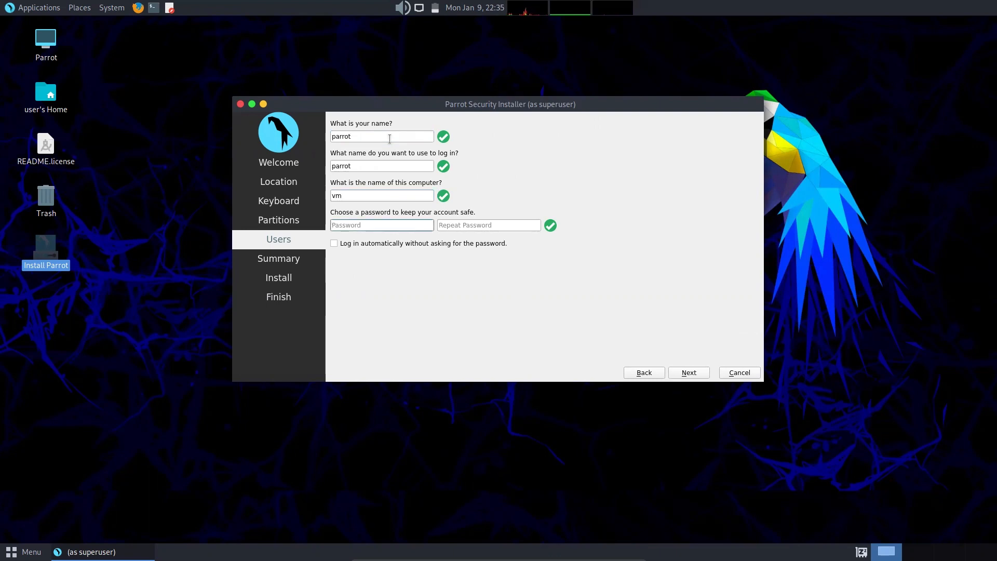
pyautogui.write('parrot')
pyautogui.press('Tab')
pyautogui.write('pa')
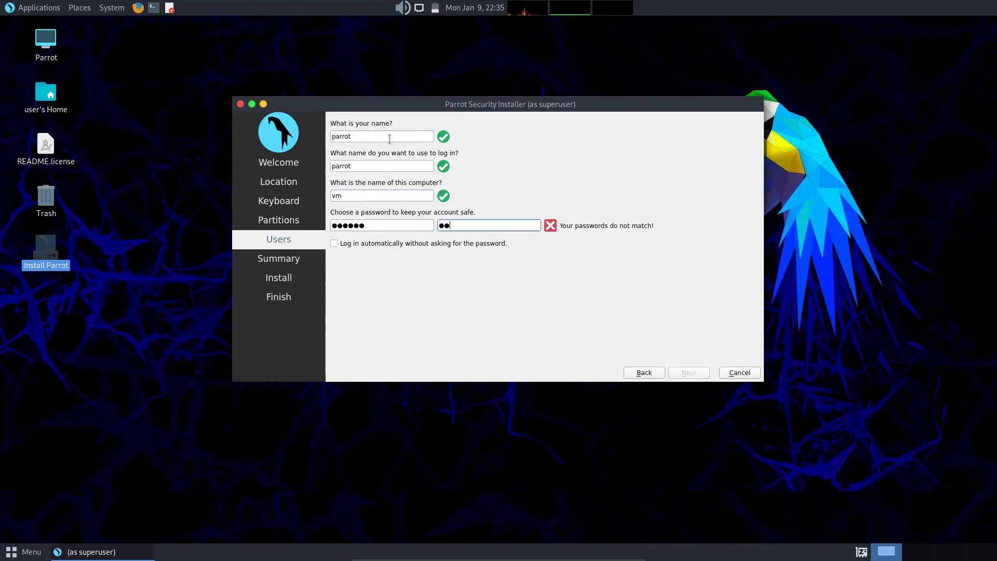
pyautogui.write('rrot')
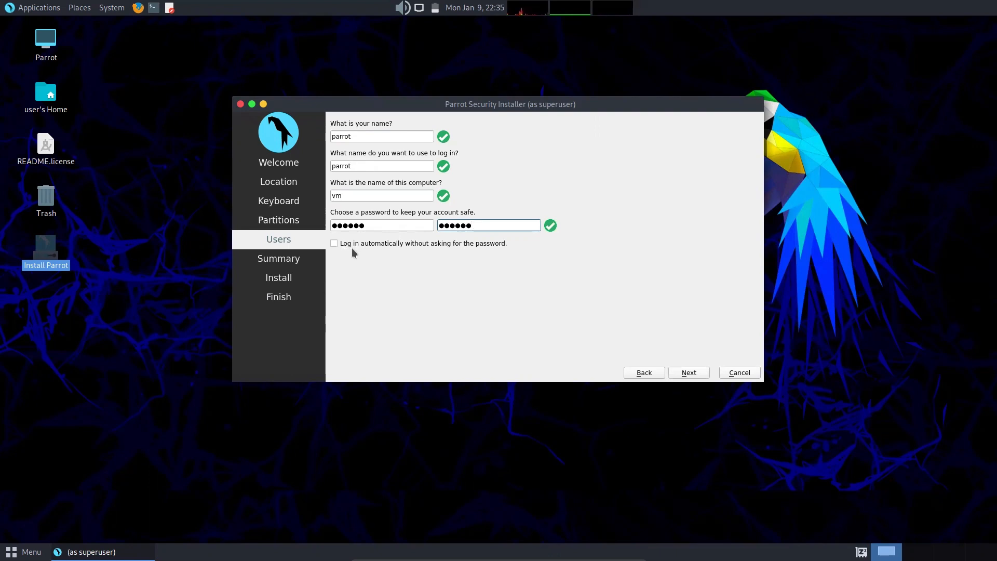
pyautogui.click(684, 374)
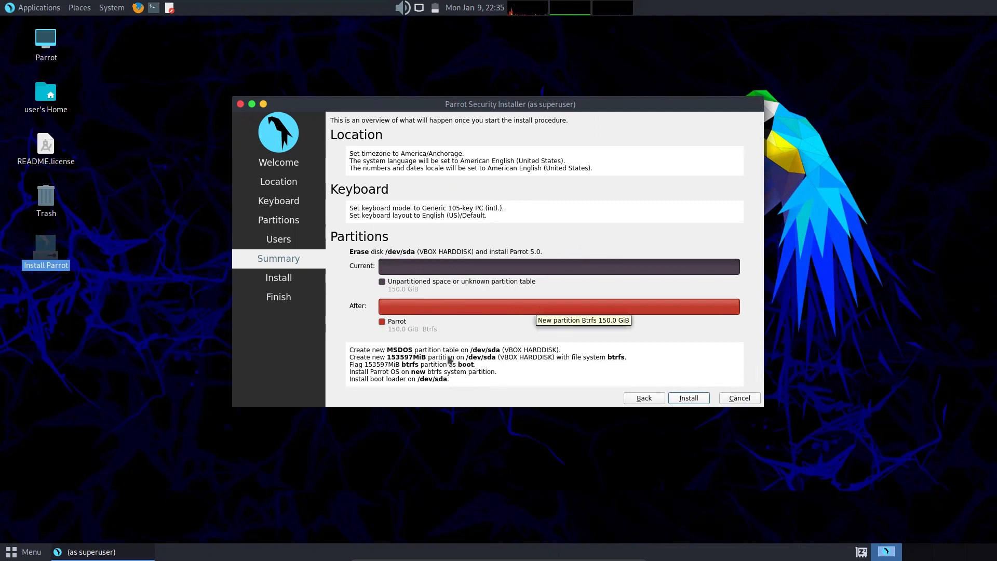
# Step: Install Parrot 5.0 by erasing the disk, then exit full screen once installation finishes
pyautogui.click(689, 399)
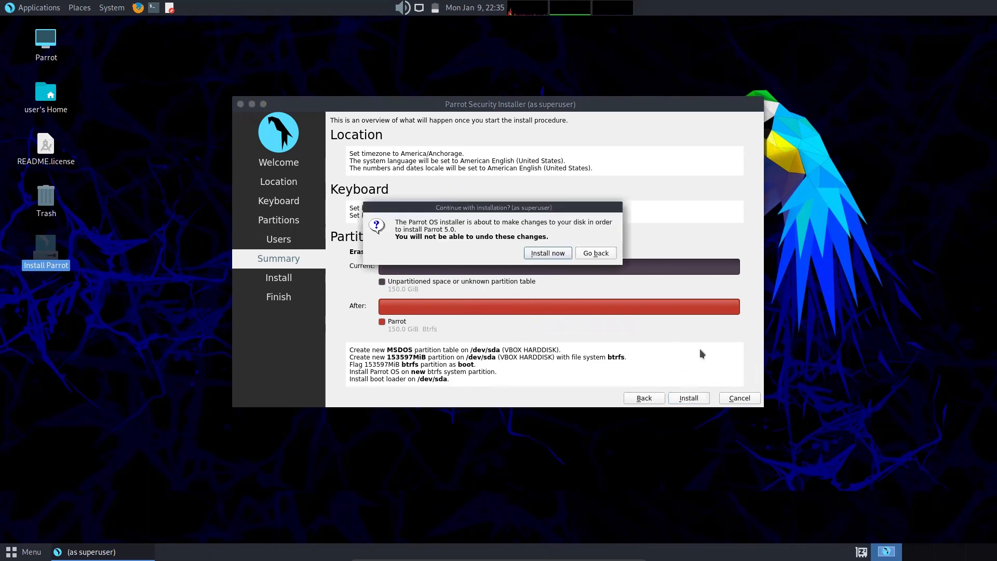
pyautogui.click(539, 254)
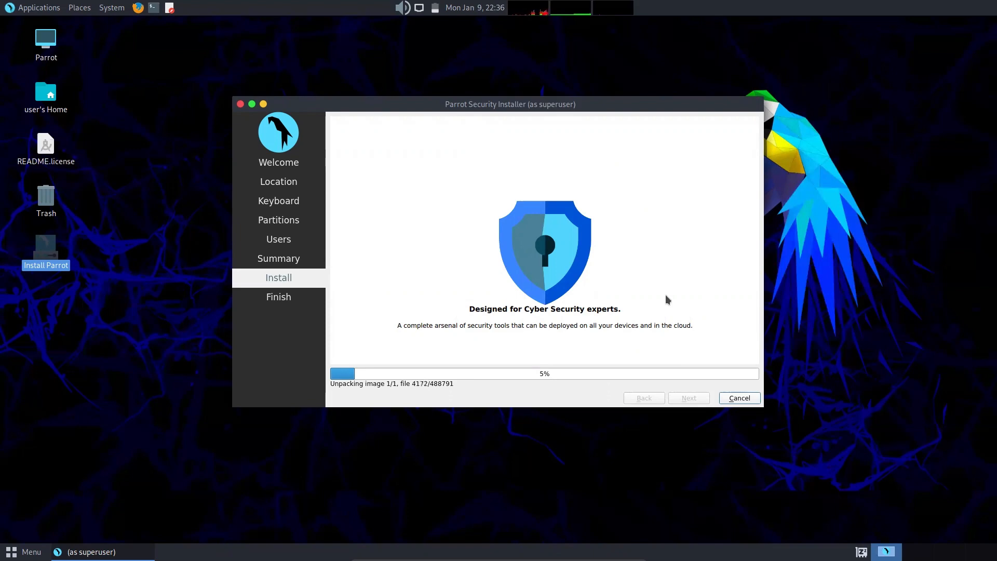
pyautogui.press('Control_R+f')
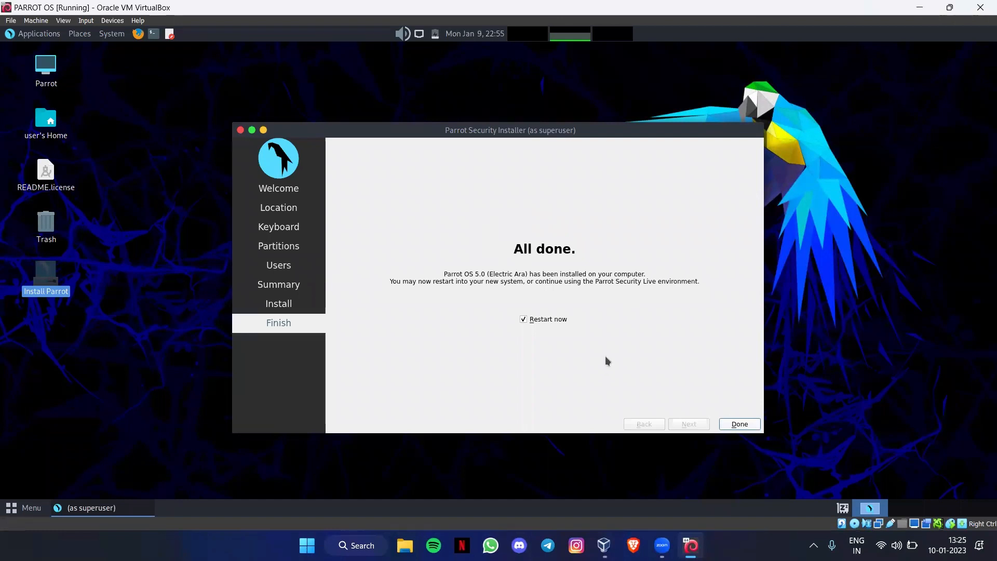
# Step: Power off the VM, remove the Parrot ISO from its optical drive, and start it again
pyautogui.click(728, 426)
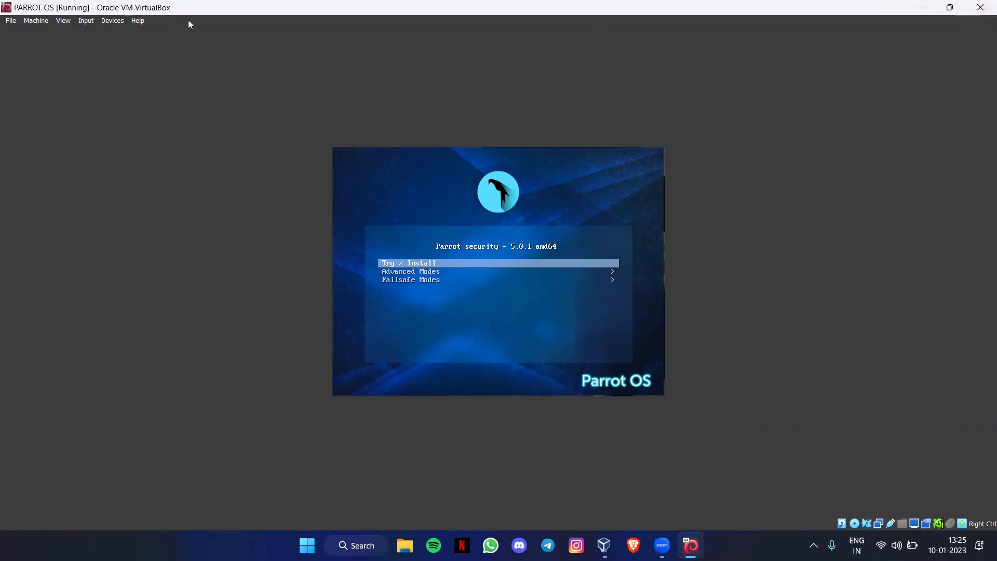
pyautogui.click(454, 303)
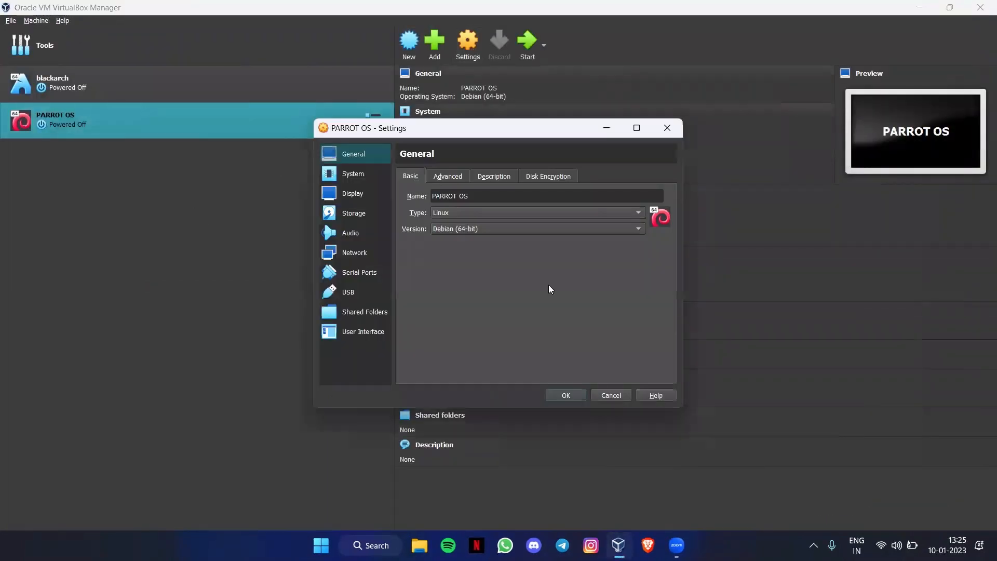
pyautogui.click(355, 214)
pyautogui.click(448, 202)
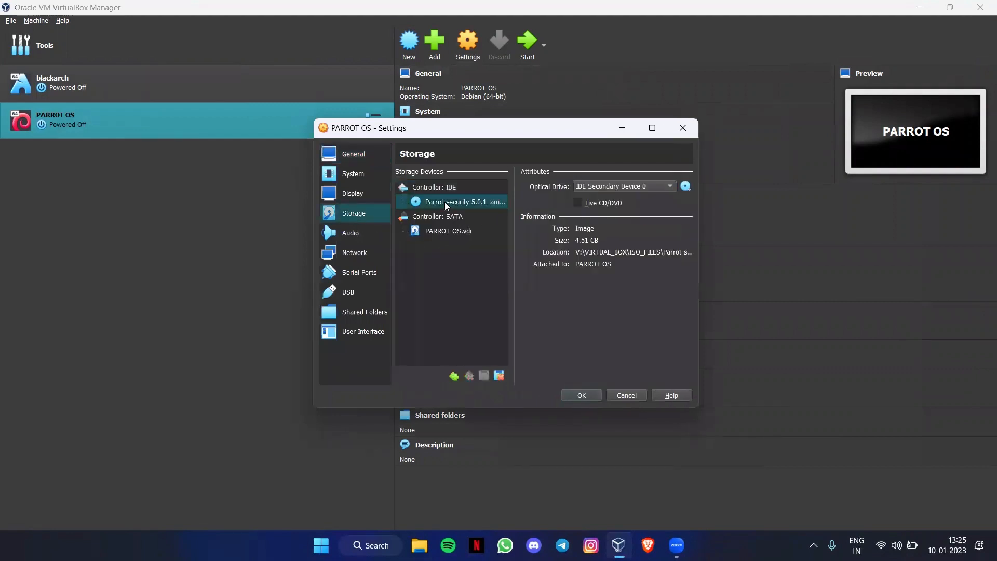
pyautogui.click(686, 186)
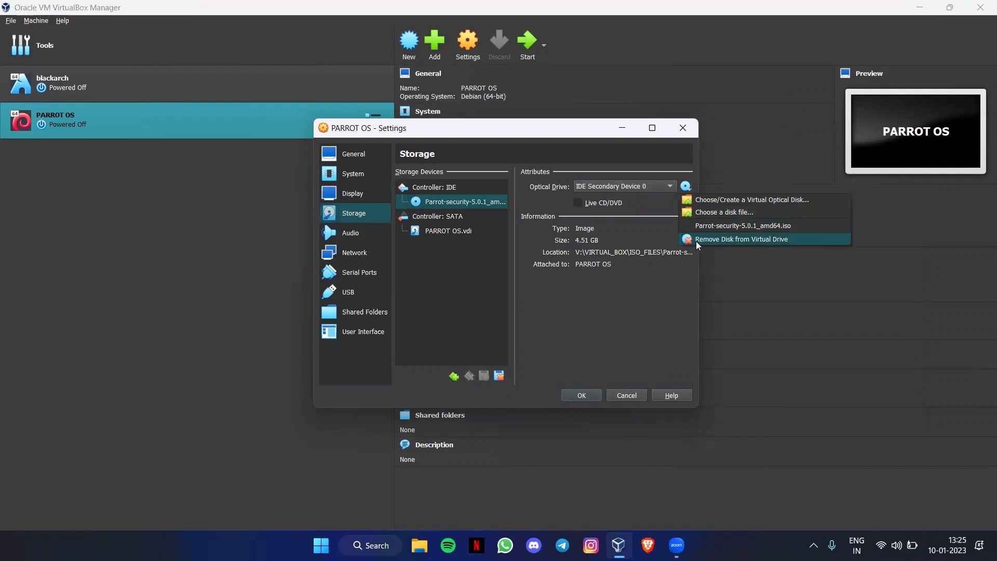
pyautogui.click(698, 240)
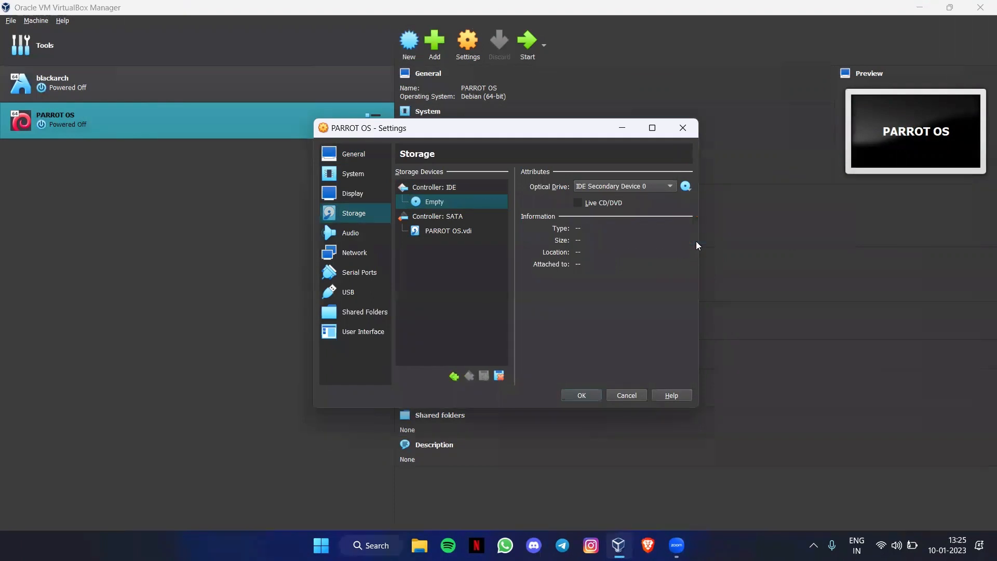
pyautogui.click(581, 396)
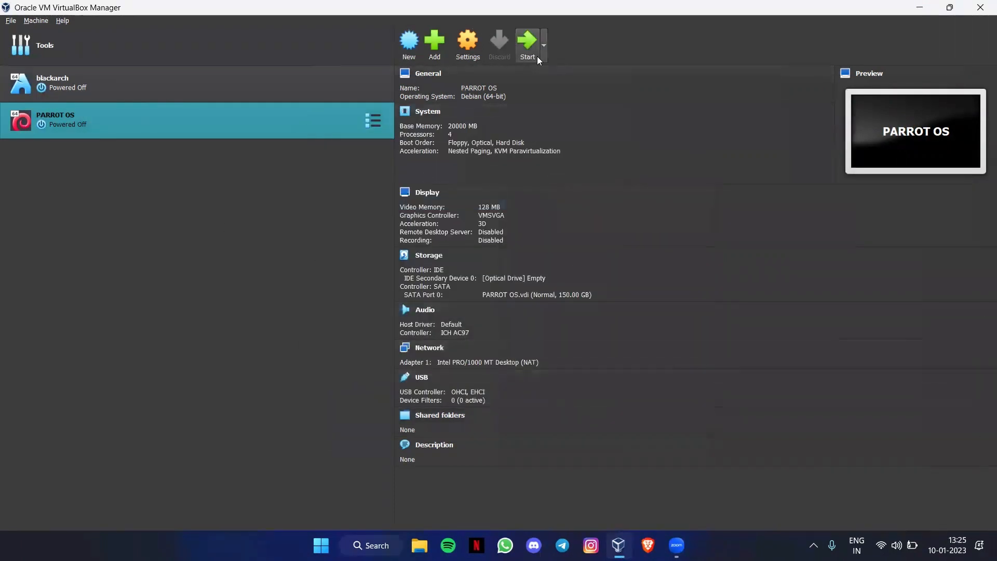
pyautogui.click(528, 47)
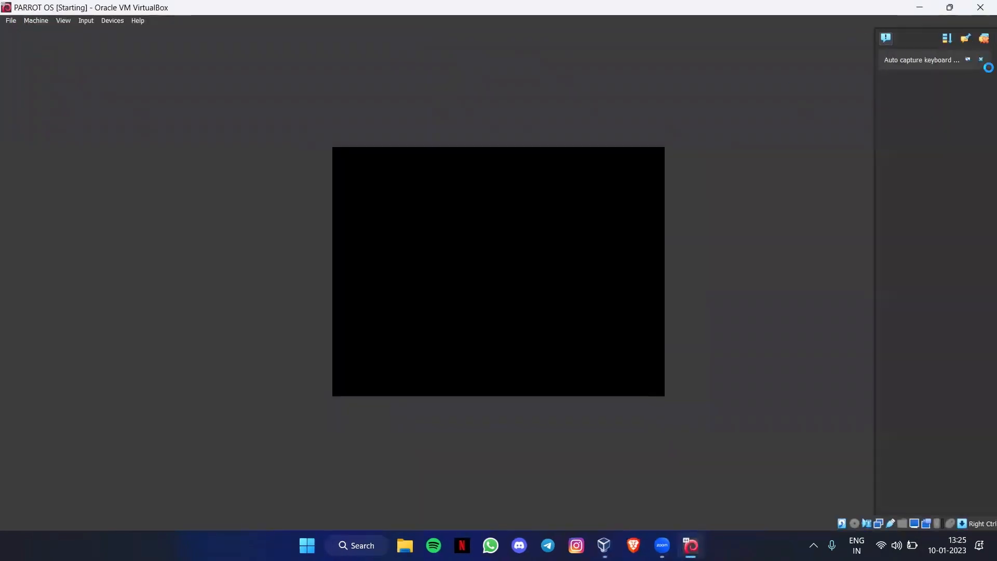
# Step: Boot a Parrot GNU/Linux GRUB entry from the installed disk and minimise the VM window
pyautogui.click(982, 60)
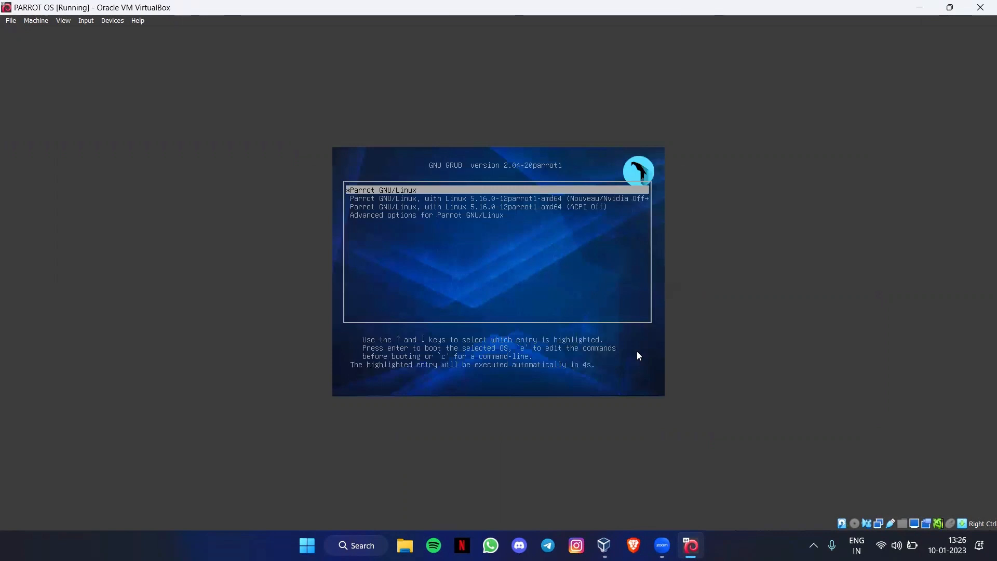
pyautogui.press('Down')
pyautogui.press('Up')
pyautogui.press('Return')
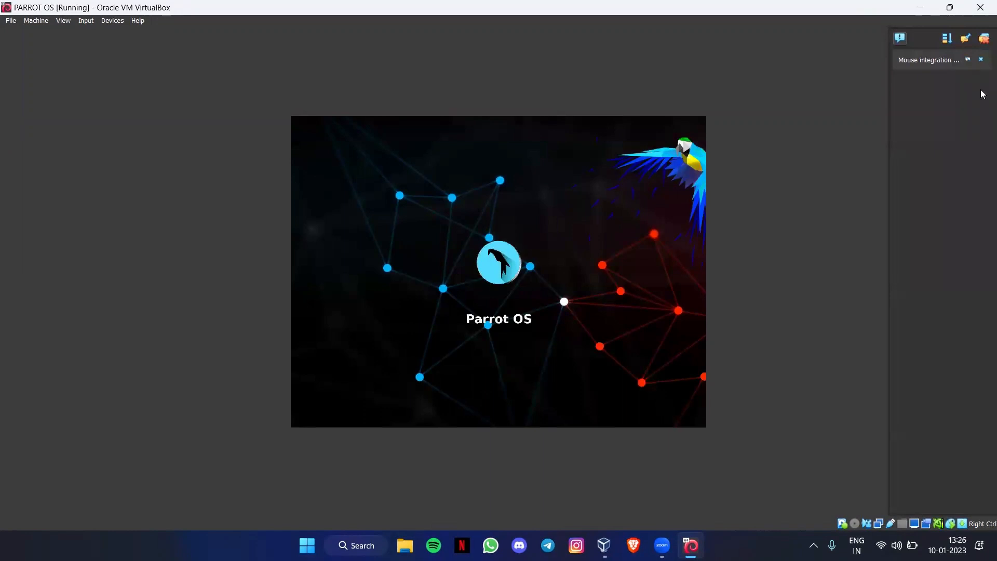
pyautogui.click(981, 59)
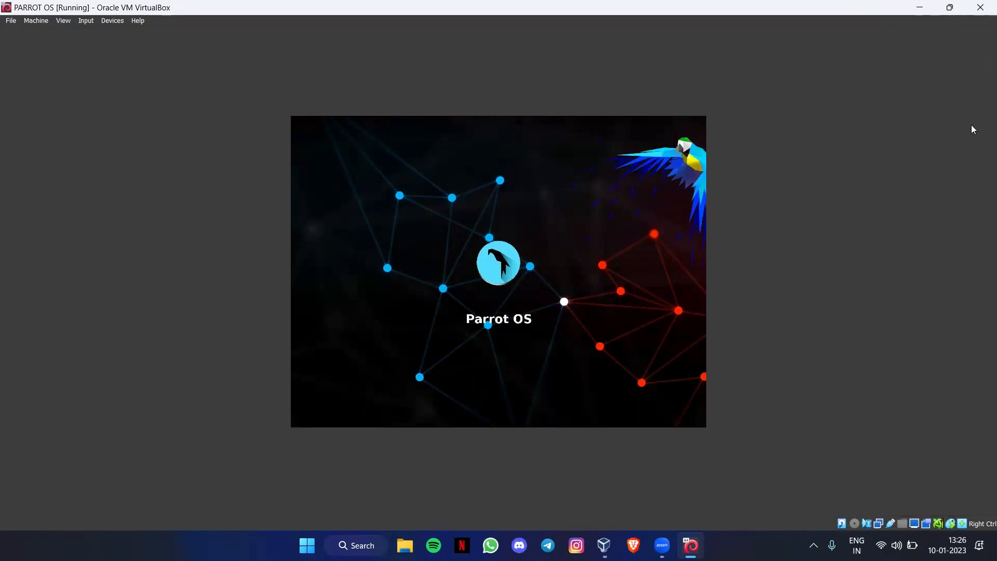
pyautogui.click(918, 10)
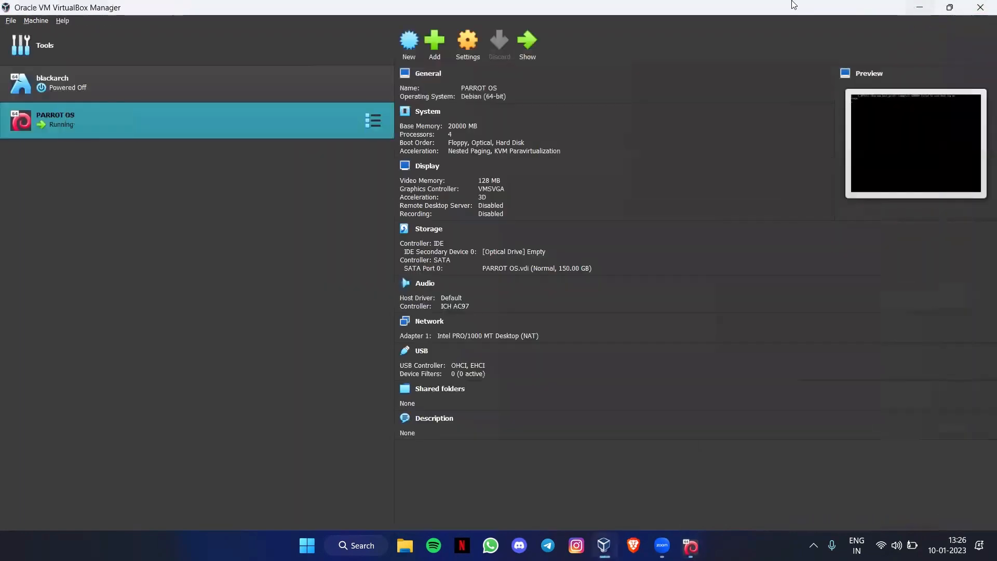
# Step: Confirm the optical drive shows Empty in Storage settings, then show the running PARROT OS window
pyautogui.click(467, 52)
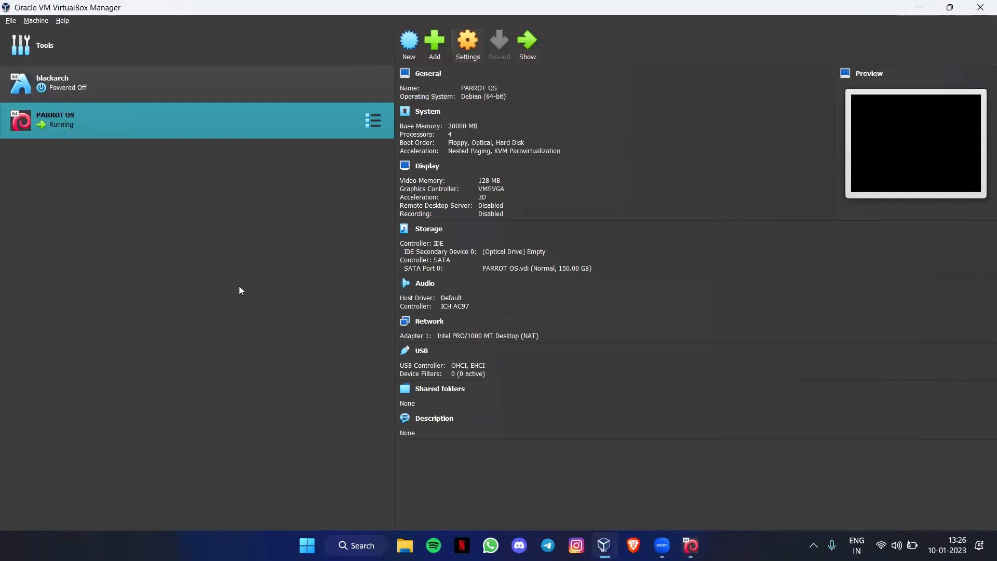
pyautogui.click(345, 219)
pyautogui.click(447, 203)
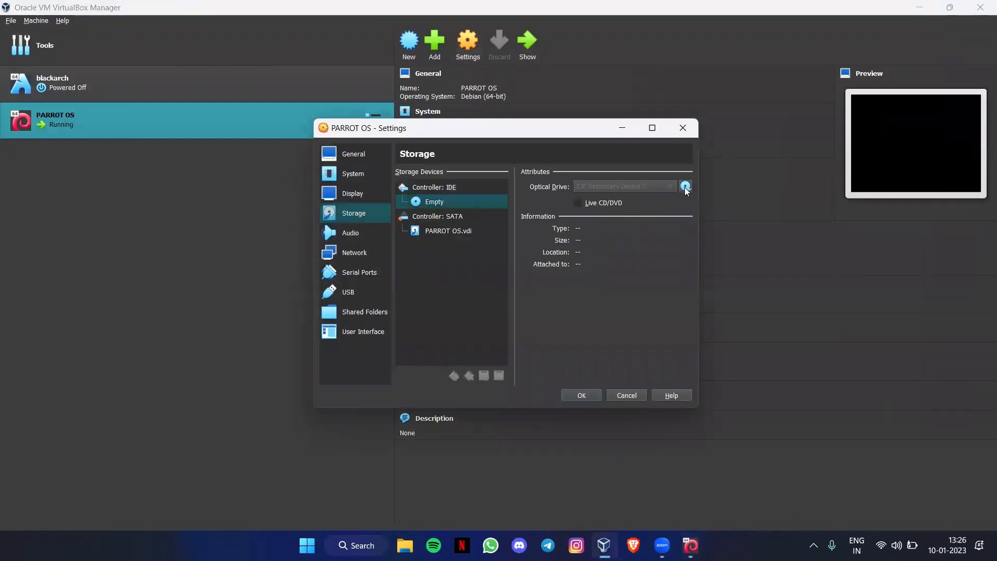
pyautogui.click(683, 128)
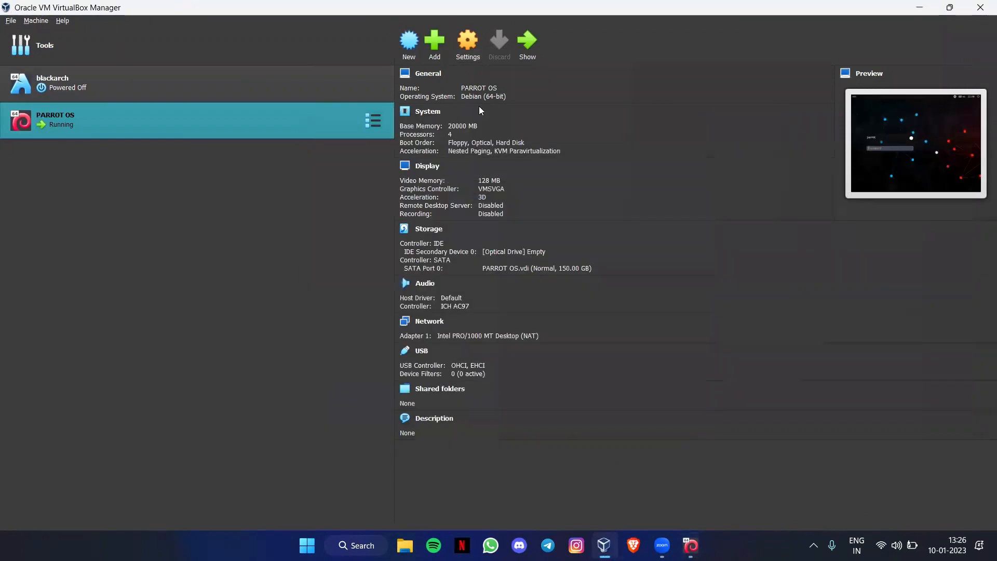
pyautogui.click(526, 51)
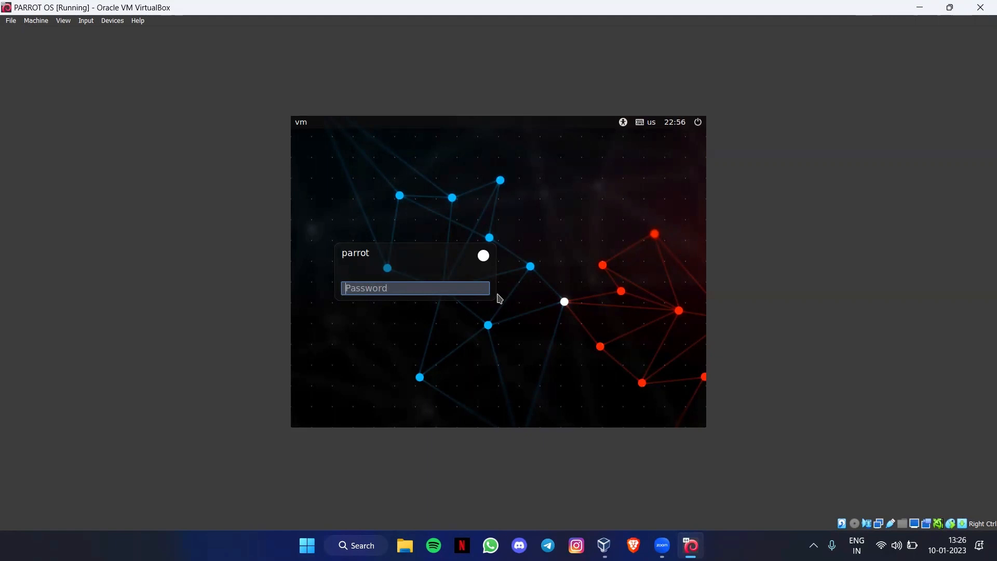
# Step: Switch to full screen and log in with the parrot user's password
pyautogui.hotkey('ctrl', 'f')
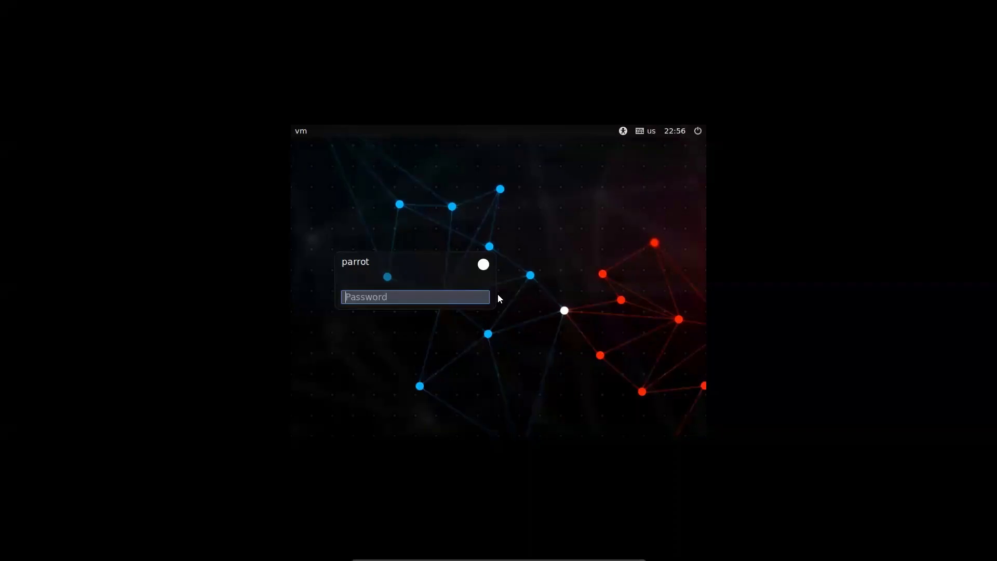
pyautogui.write('parrot')
pyautogui.press('Return')
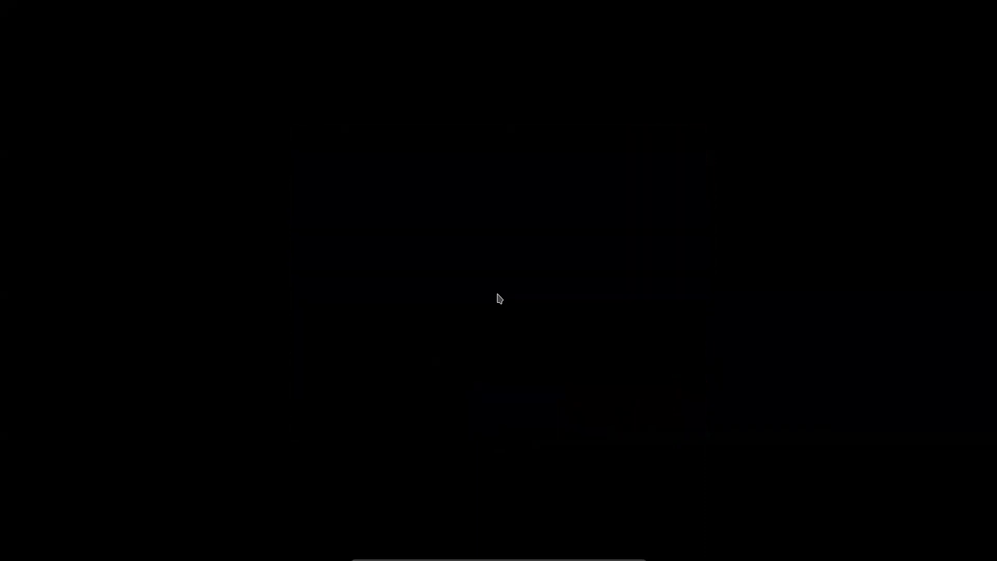
# Step: Browse the desktop's context menu and Applications list, reaching the Programming category
pyautogui.hotkey('ctrl', 'f')
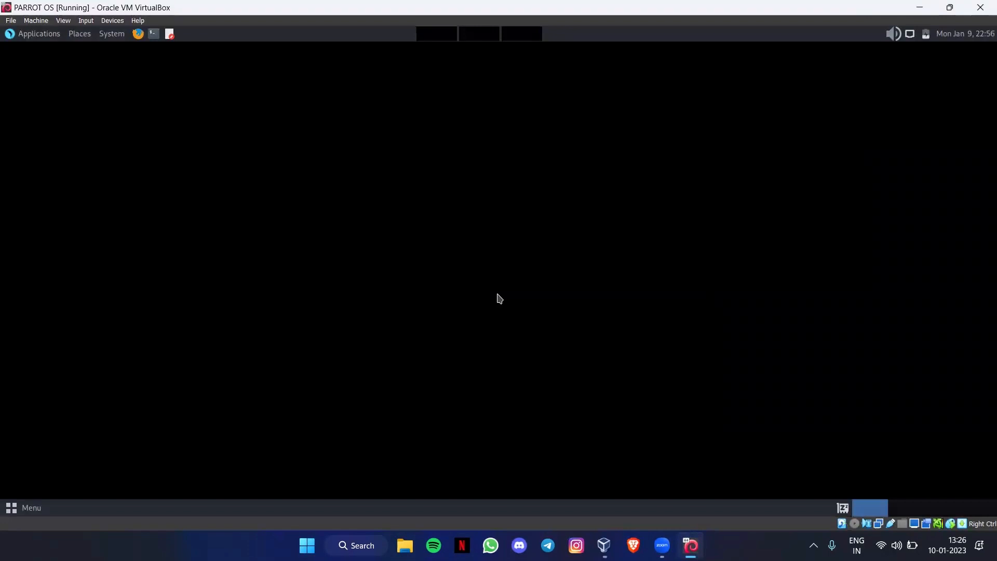
pyautogui.hotkey('ctrl', 'f')
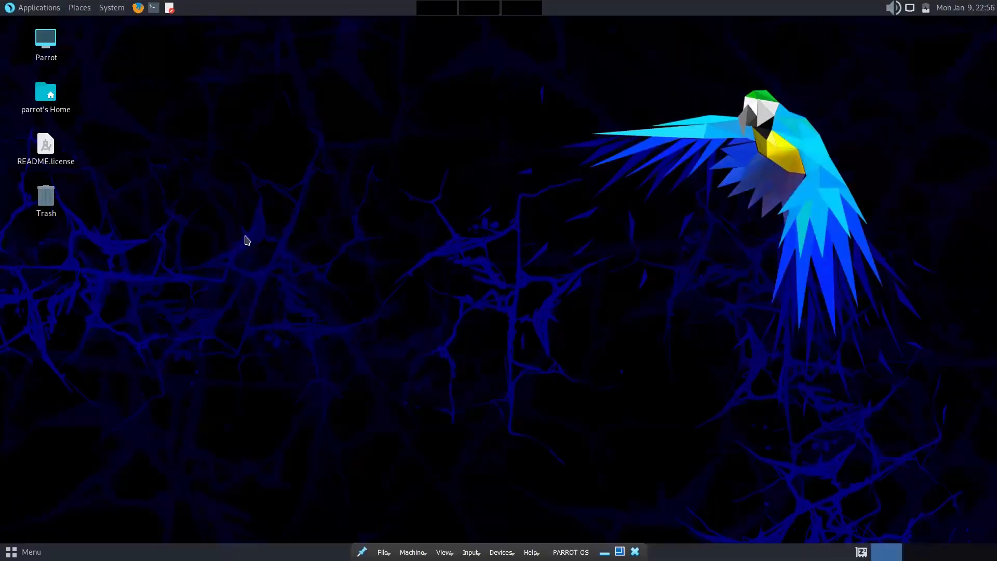
pyautogui.rightClick(253, 192)
pyautogui.click(180, 45)
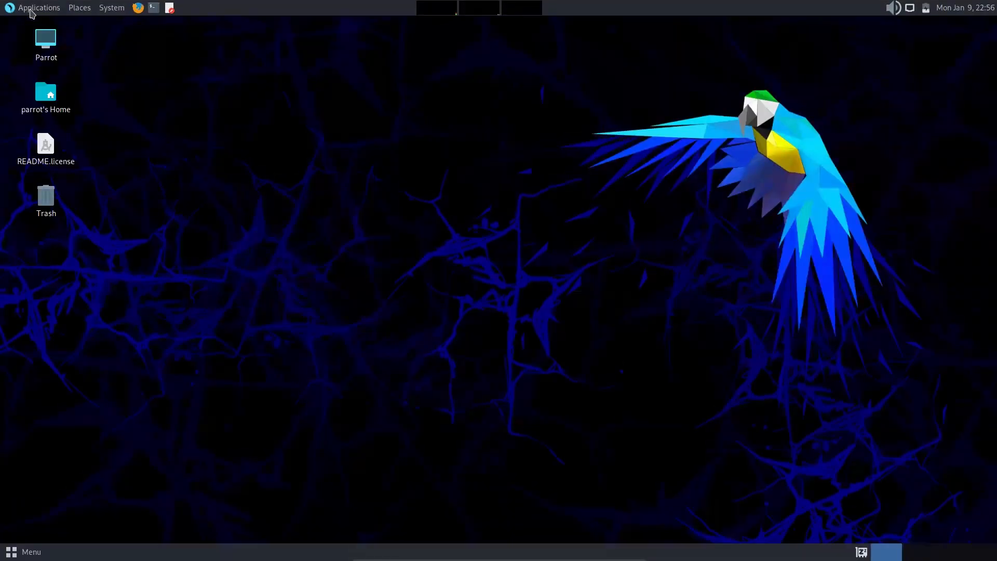
pyautogui.click(34, 10)
pyautogui.click(357, 182)
pyautogui.click(14, 8)
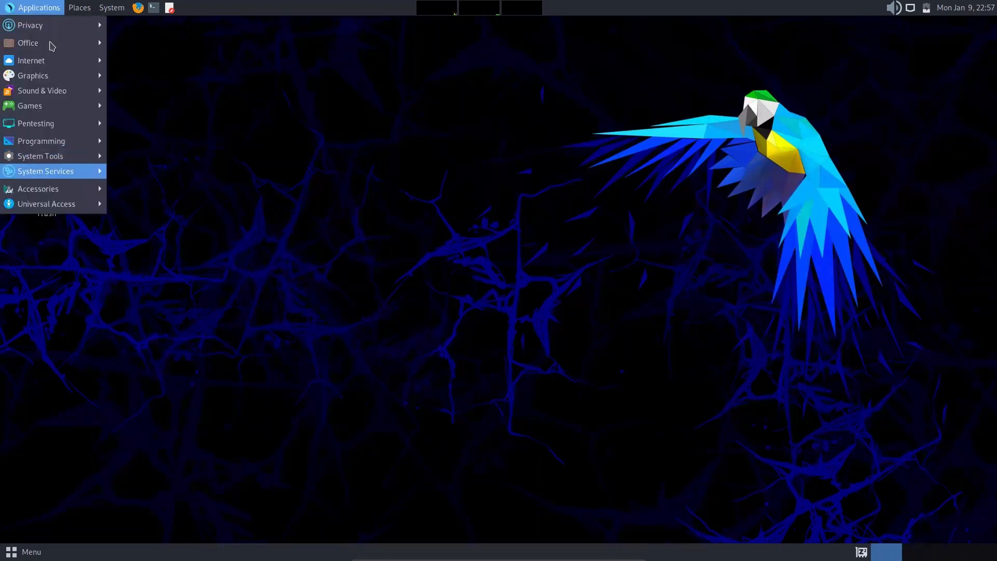
pyautogui.moveTo(53, 139)
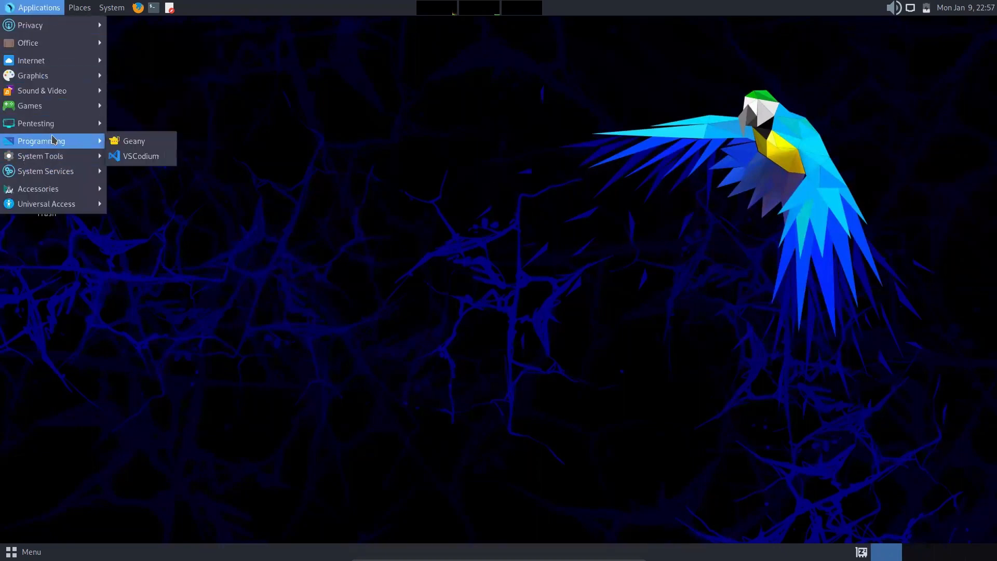